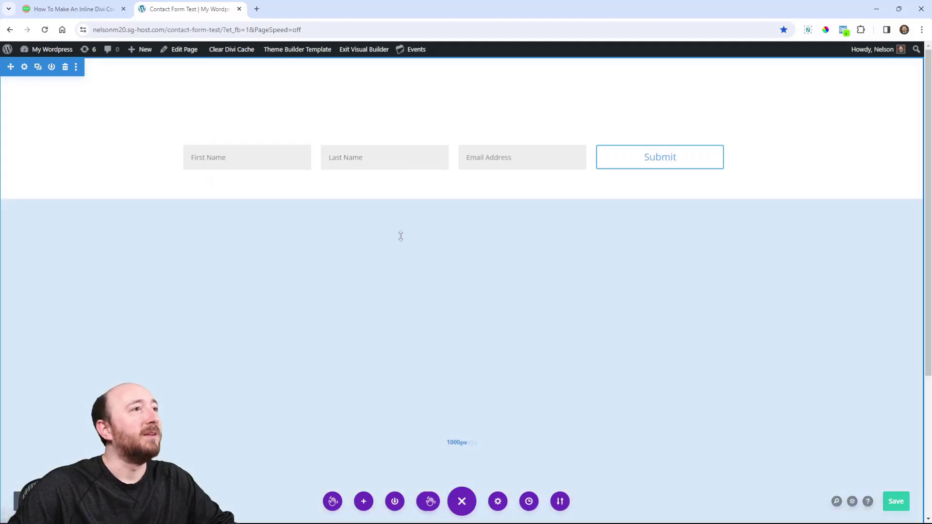
- In the tutorial, read the steps for adding First_Name, Last_Name and Email fields set to fullwidth
key("ctrl+shift+Tab")
scroll(429, 310, "down", 1)
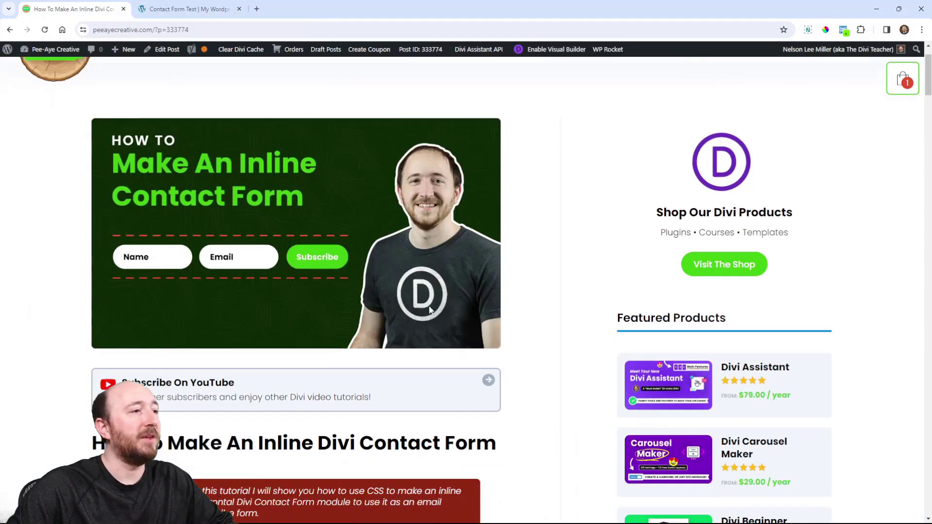
scroll(430, 310, "down", 10)
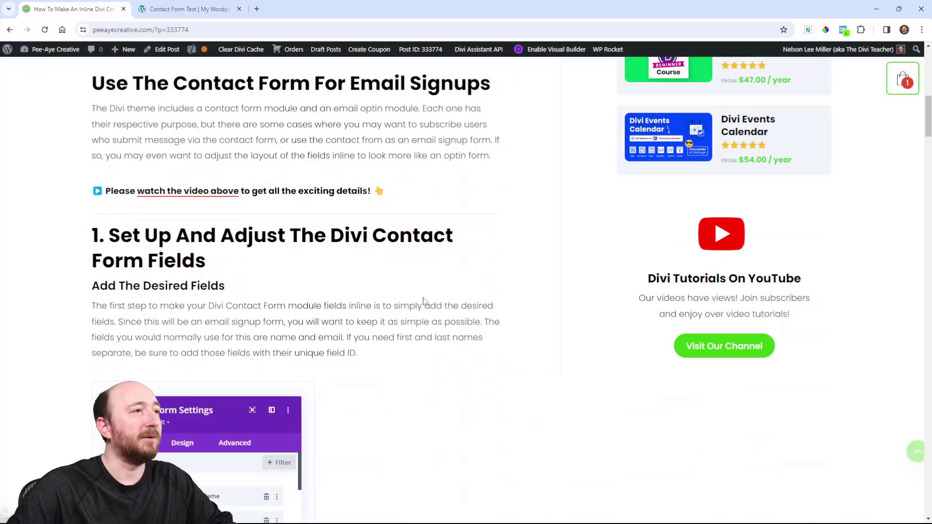
scroll(423, 305, "up", 1)
scroll(422, 302, "down", 4)
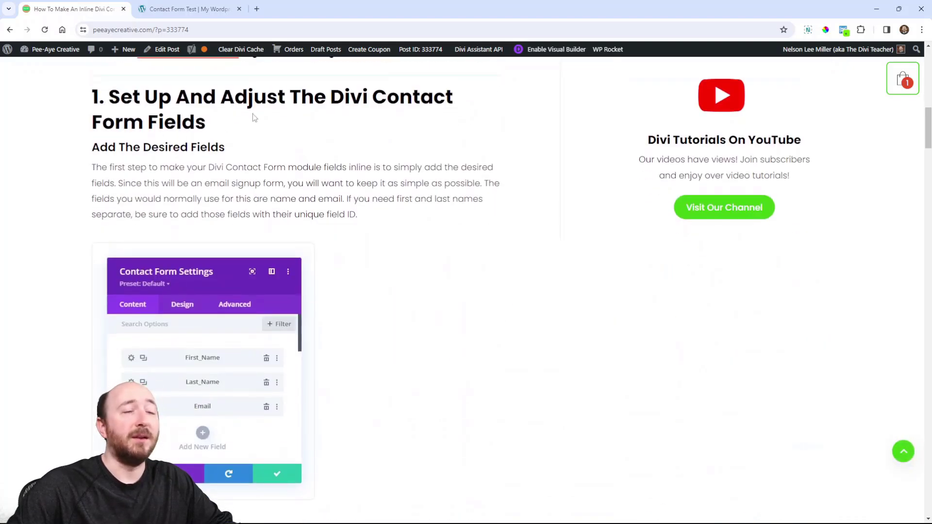
scroll(322, 202, "down", 2)
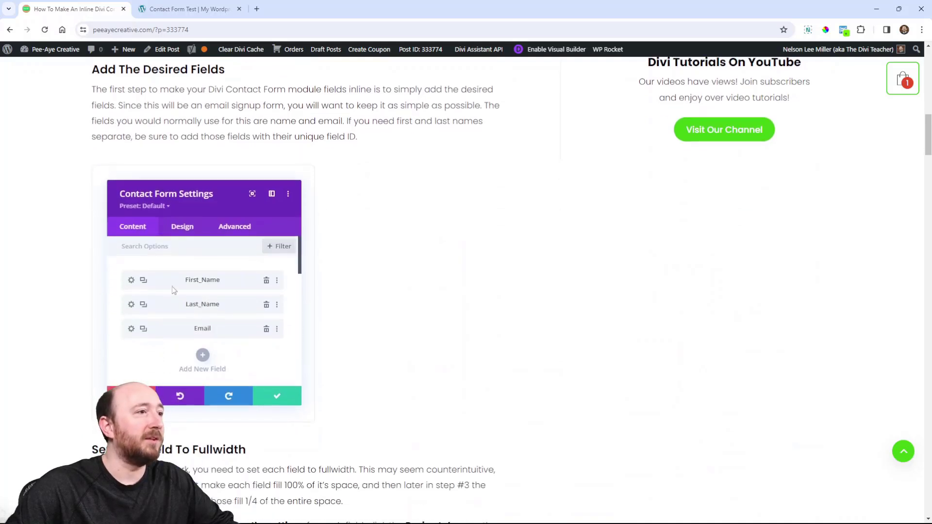
scroll(217, 293, "down", 3)
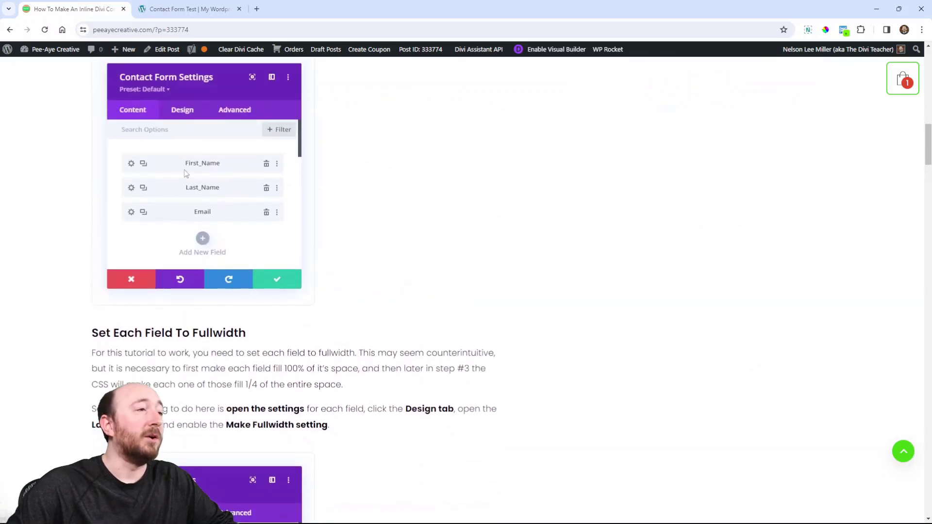
- Back in the builder, add a Contact Form module to the row by searching 'cont'
scroll(225, 196, "up", 1)
left_click(184, 9)
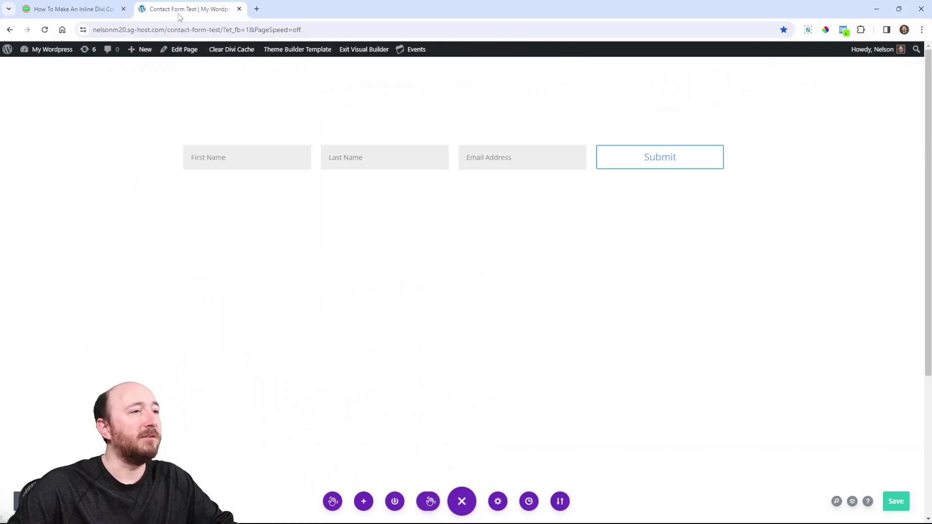
left_click(461, 172)
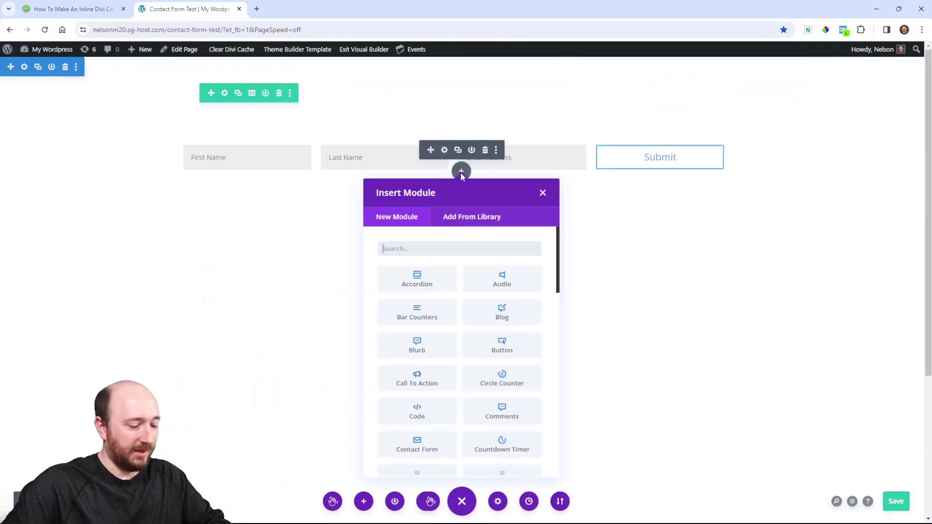
type("cont")
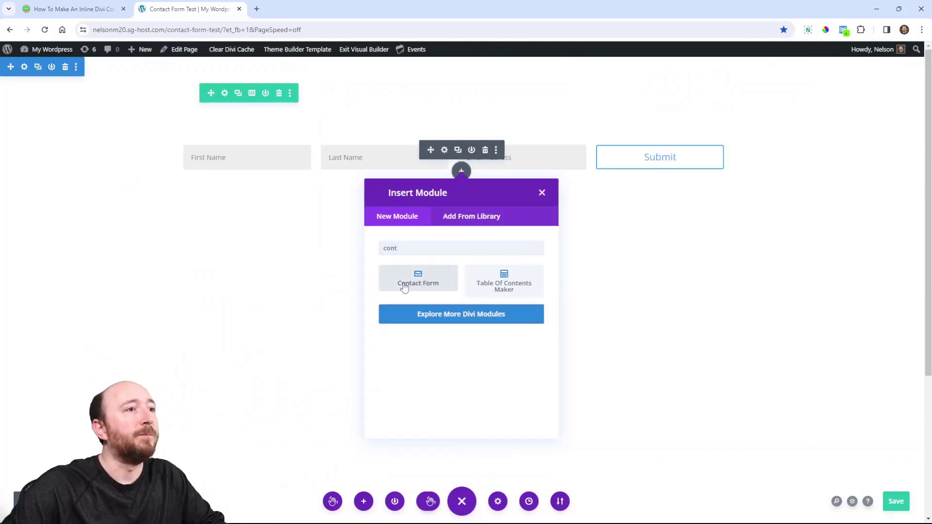
left_click(406, 283)
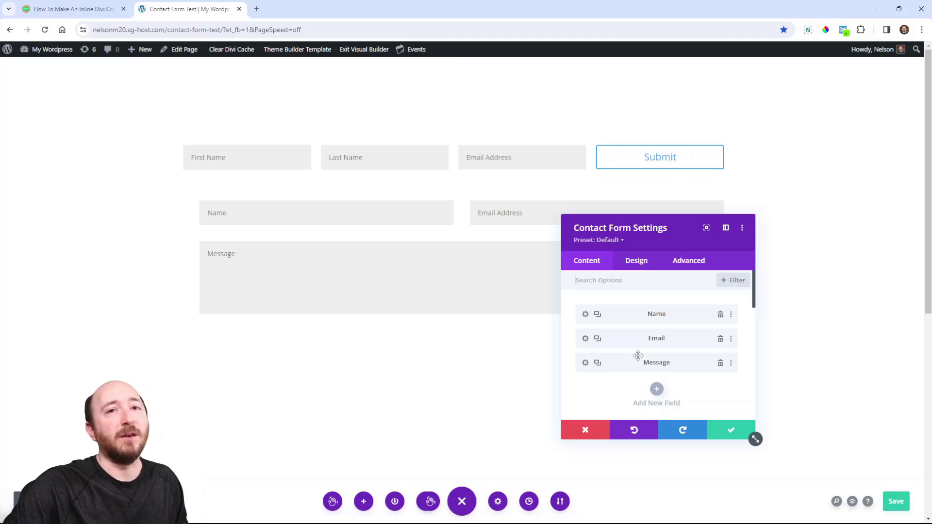
- Duplicate the Name field and set the copies' Field IDs to First_Name and Last_Name
left_click(598, 315)
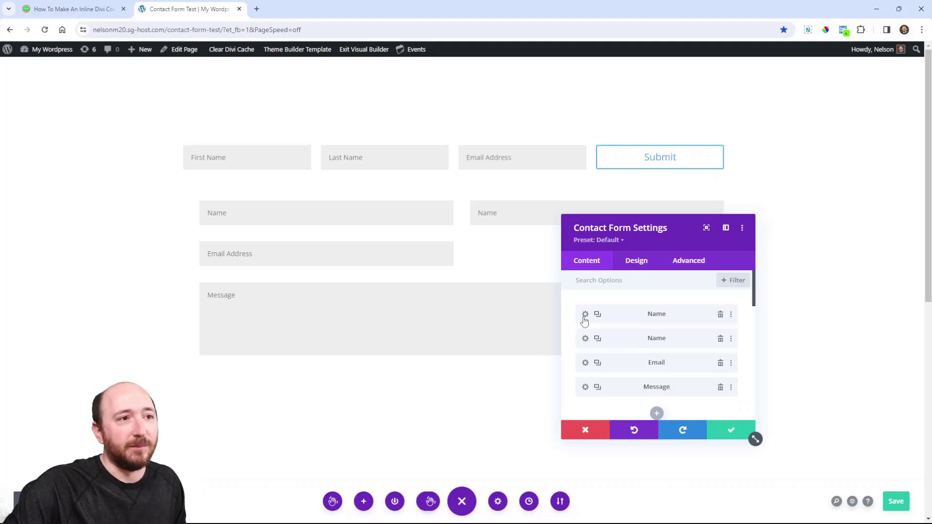
left_click(585, 315)
double_click(598, 339)
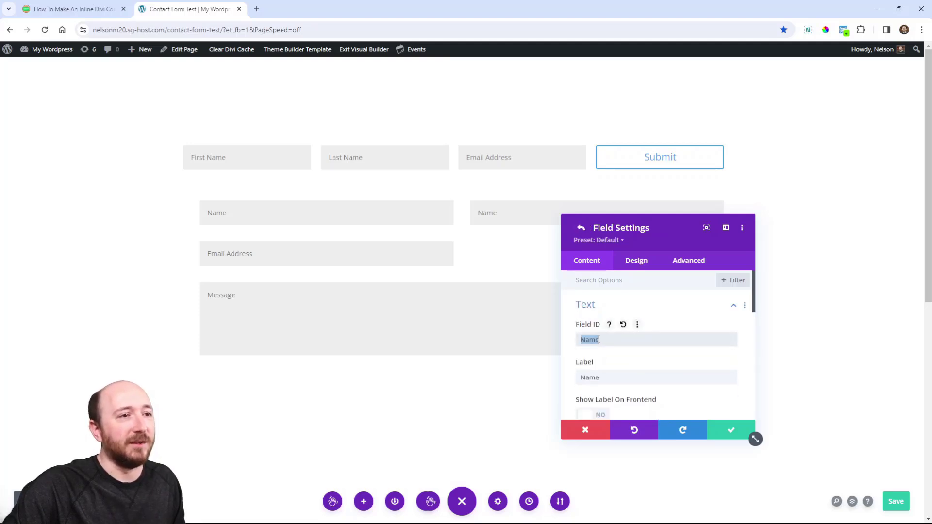
key("Home")
type("Fi")
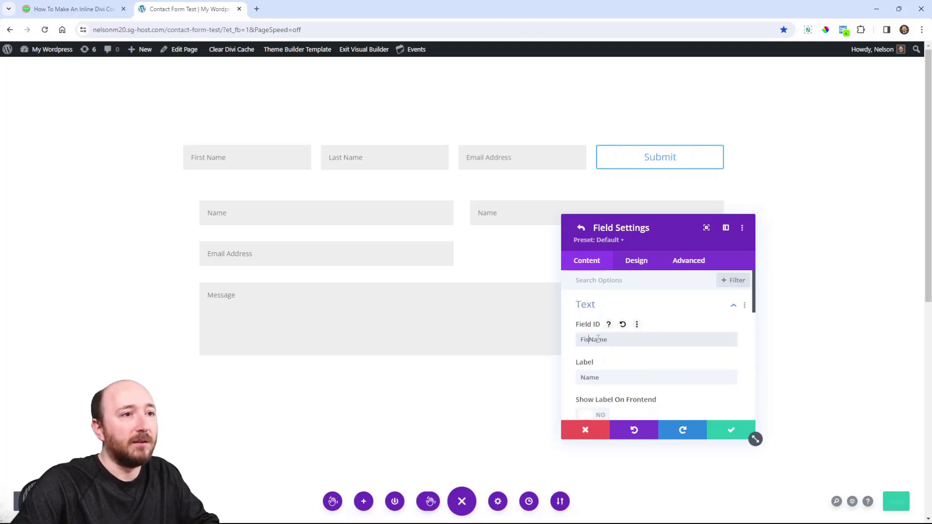
type("rst")
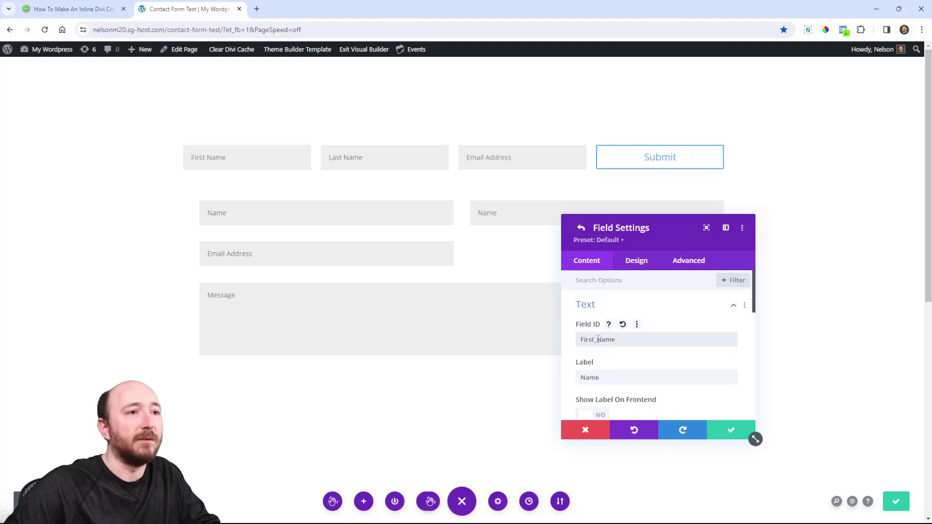
left_click(581, 228)
left_click(586, 337)
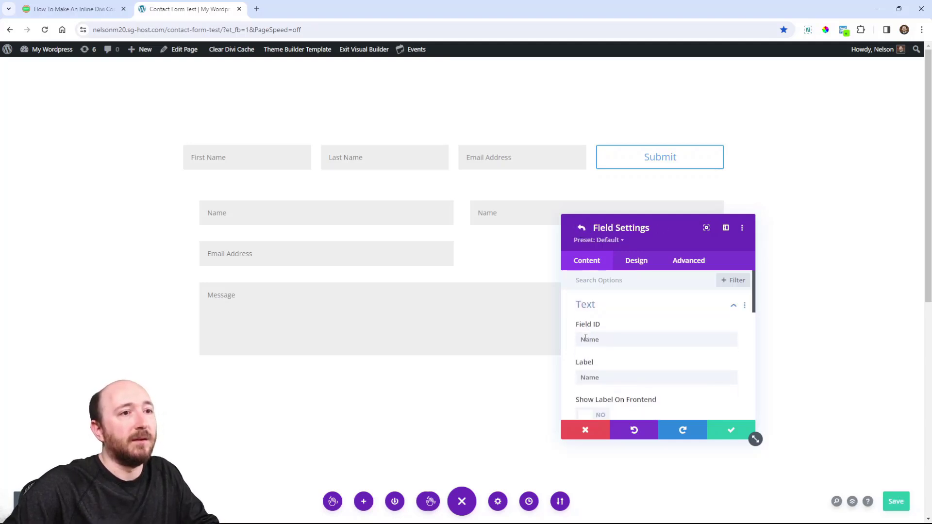
left_click(581, 338)
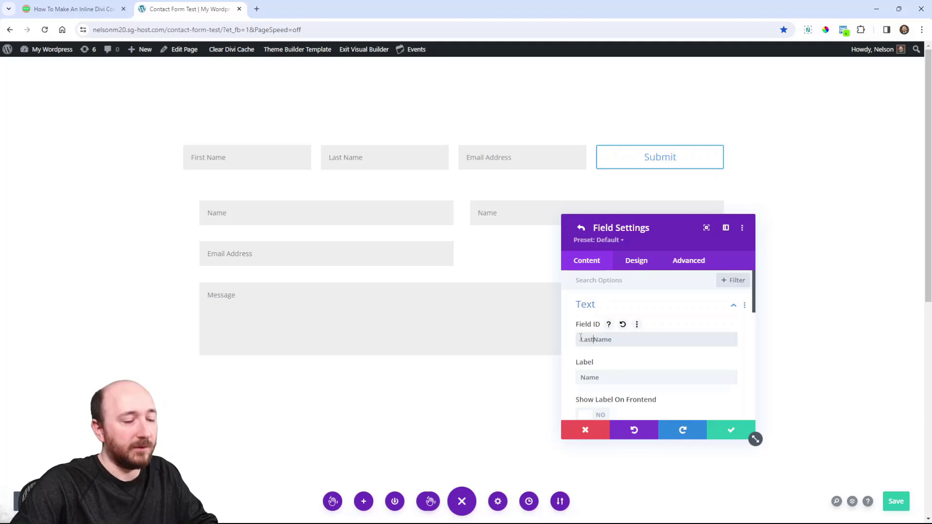
left_click(582, 230)
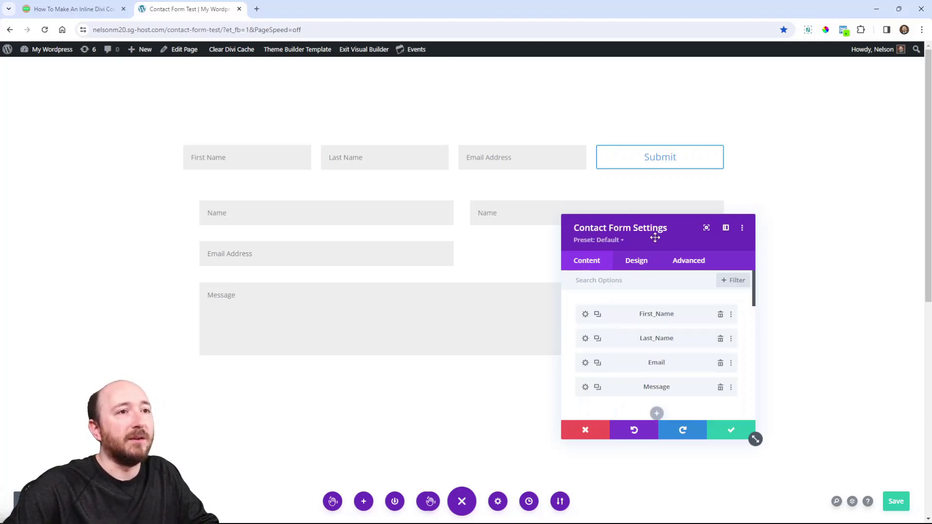
- Move and enlarge the settings panel, then make the First_Name field fullwidth
left_click_drag(658, 235, 800, 201)
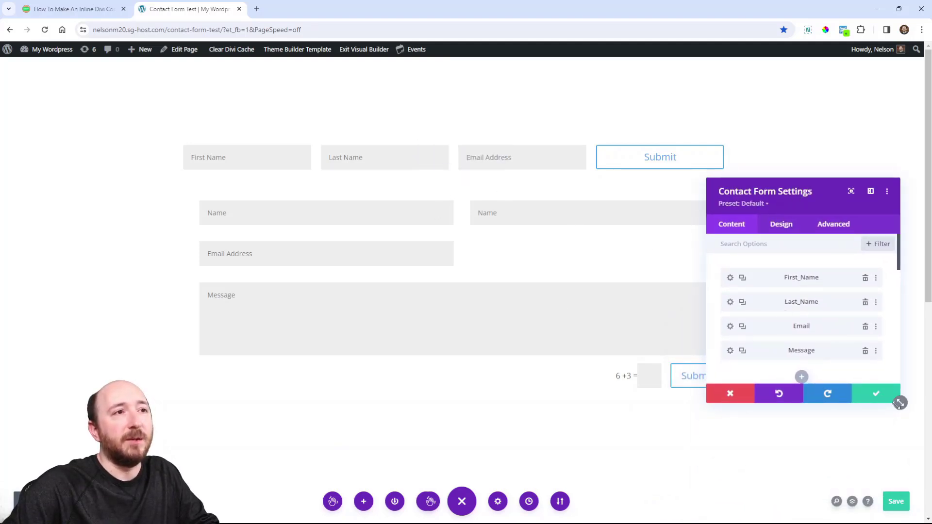
left_click_drag(901, 403, 901, 453)
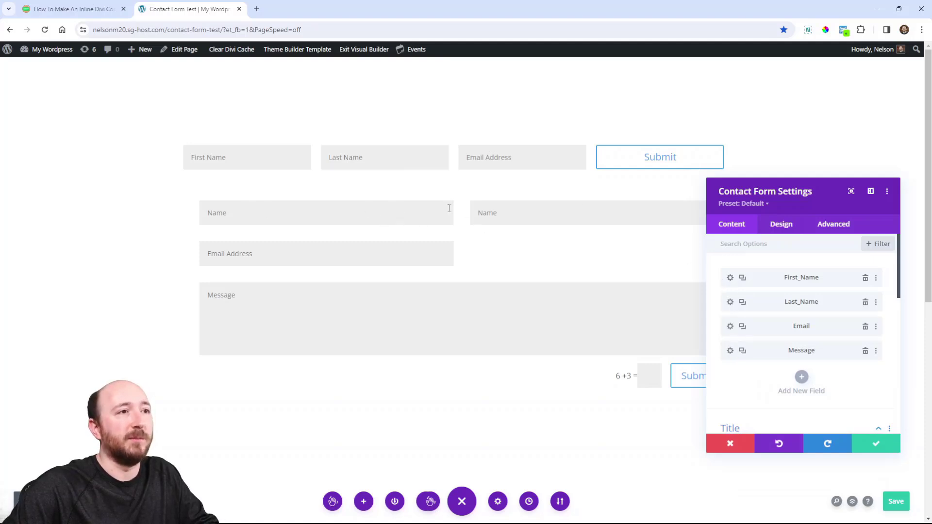
left_click(730, 279)
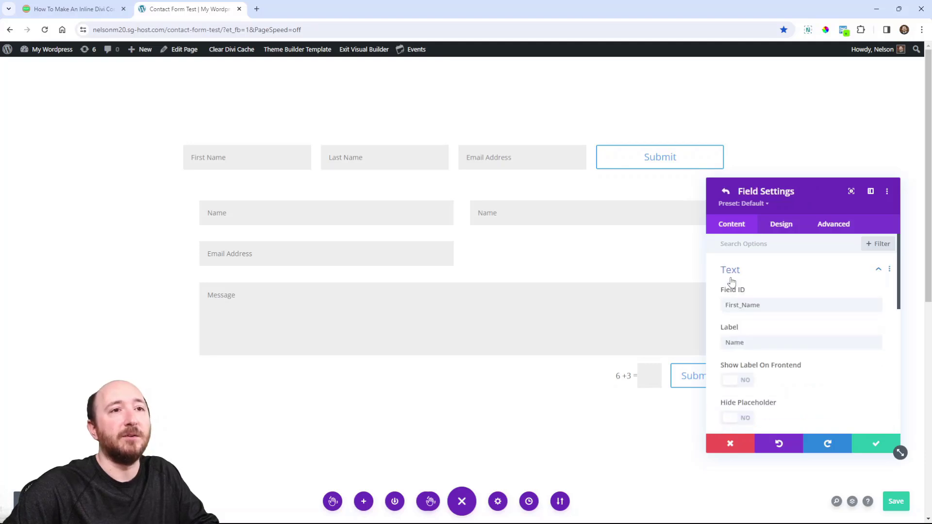
left_click(782, 232)
left_click(745, 271)
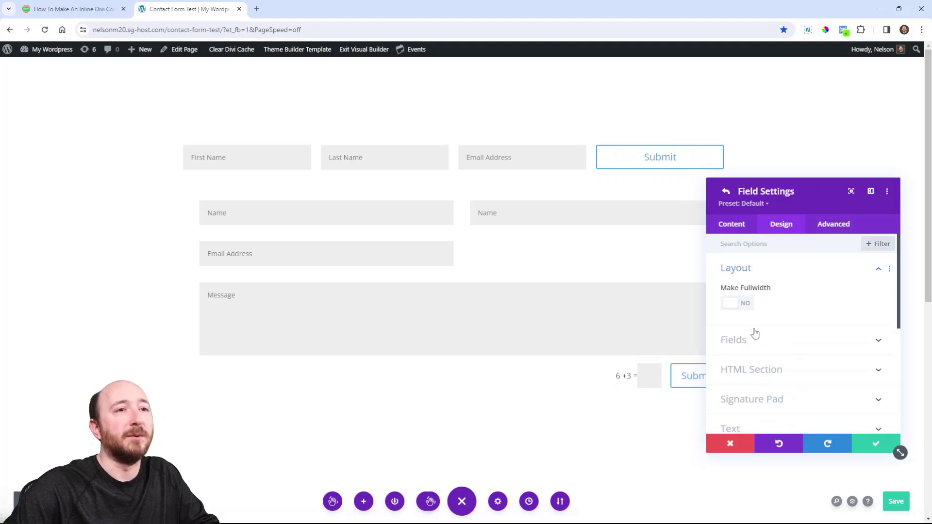
left_click(742, 304)
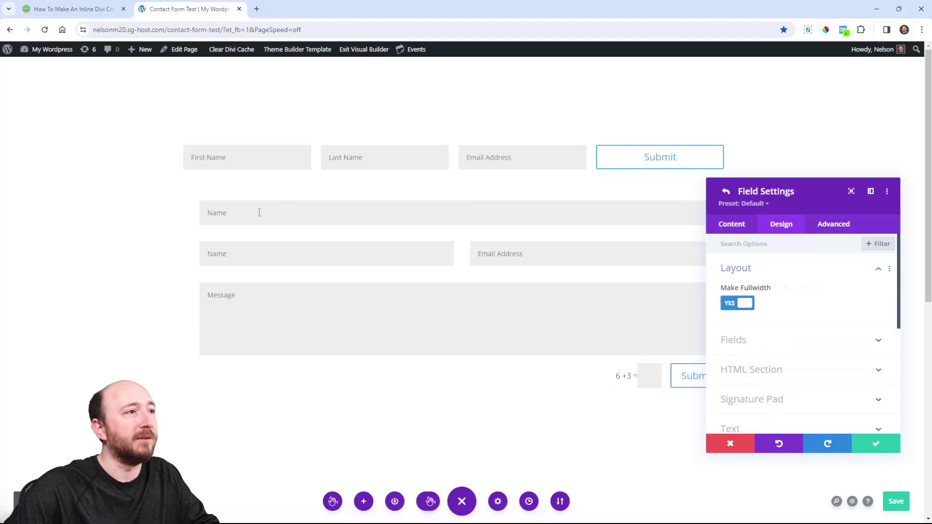
left_click(726, 192)
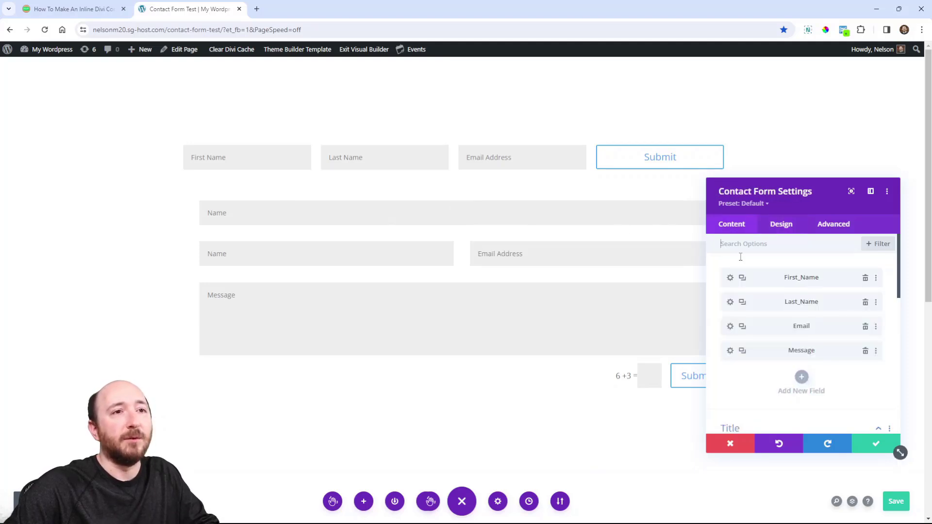
- Make the Last_Name and Email fields fullwidth and delete the Message field
left_click(730, 302)
left_click(781, 223)
left_click(745, 268)
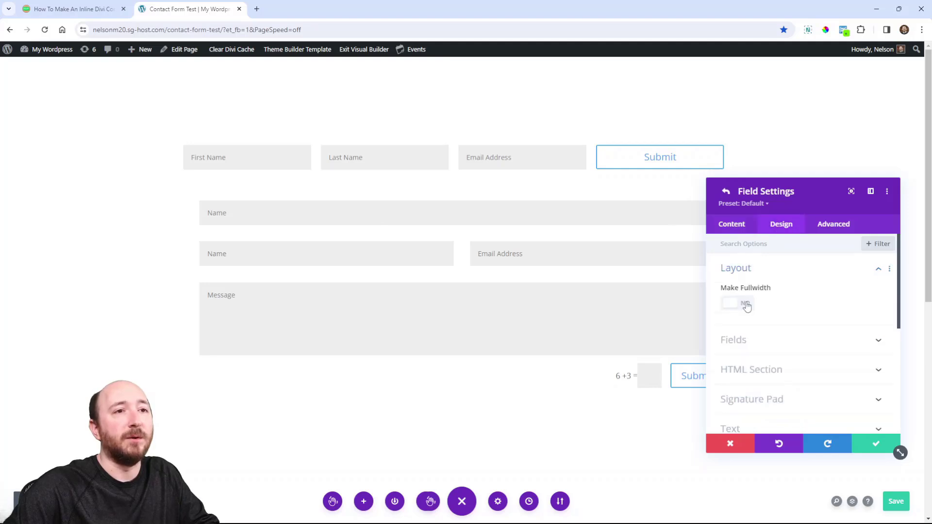
left_click(737, 303)
left_click(726, 192)
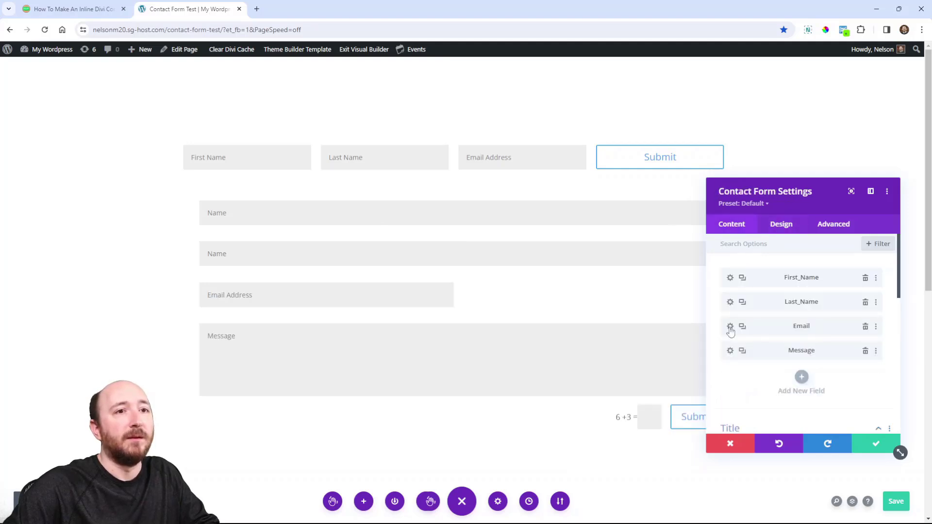
left_click(730, 326)
left_click(771, 232)
left_click(750, 269)
left_click(743, 304)
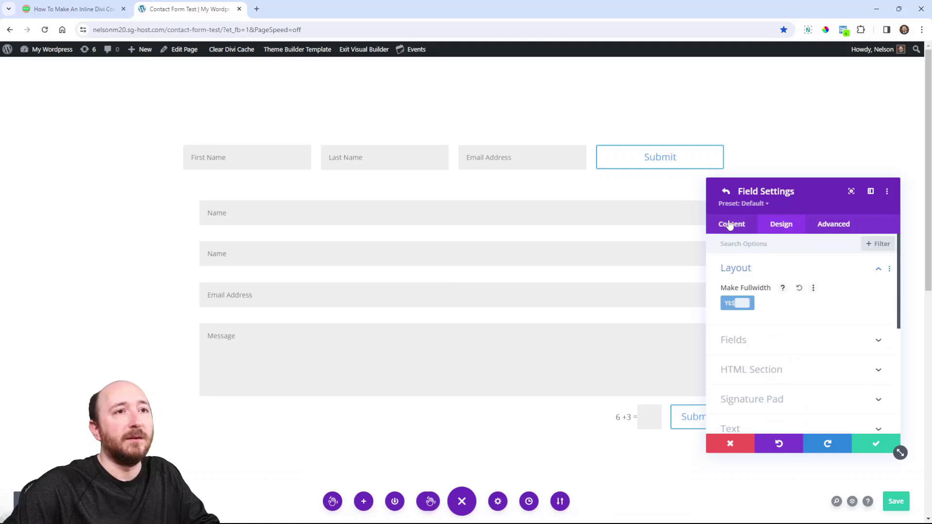
left_click(727, 193)
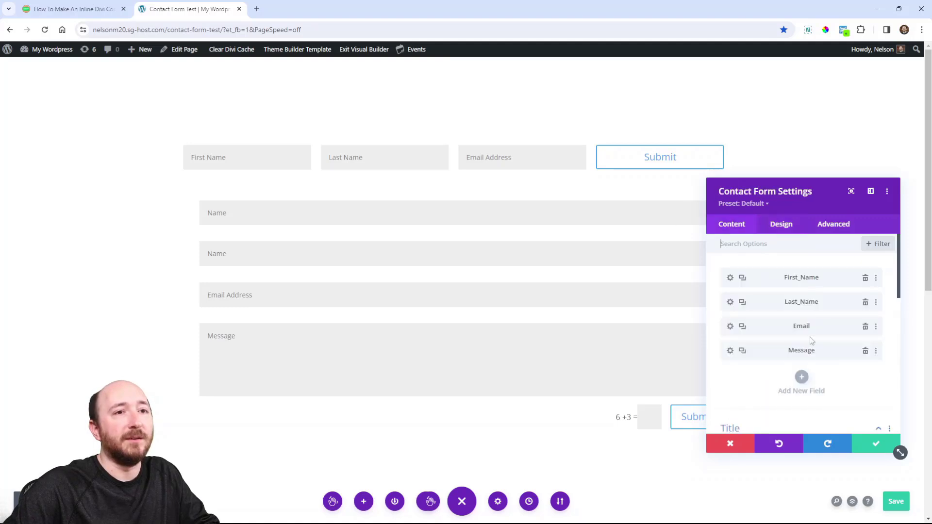
left_click(866, 351)
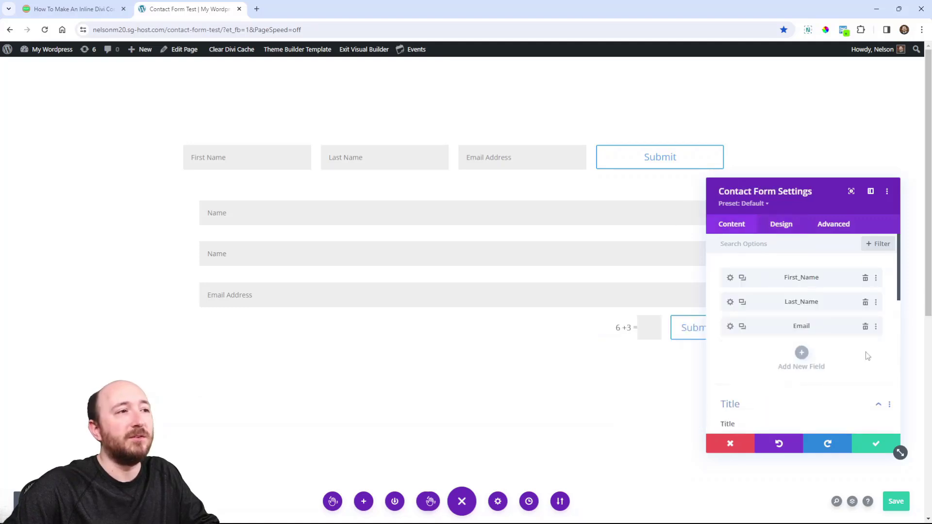
- Change the two name field labels from 'Name' to 'First Name' and 'Last Name'
left_click(730, 280)
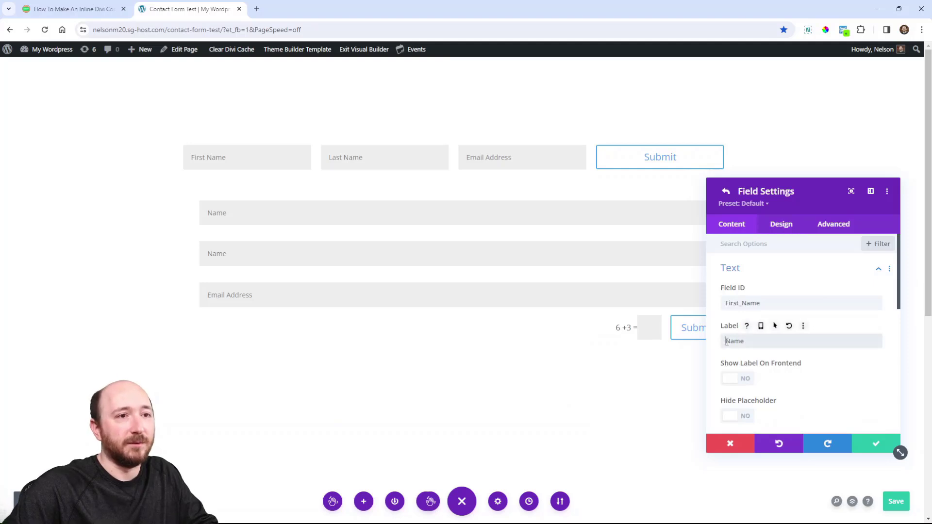
left_click(727, 342)
type("First")
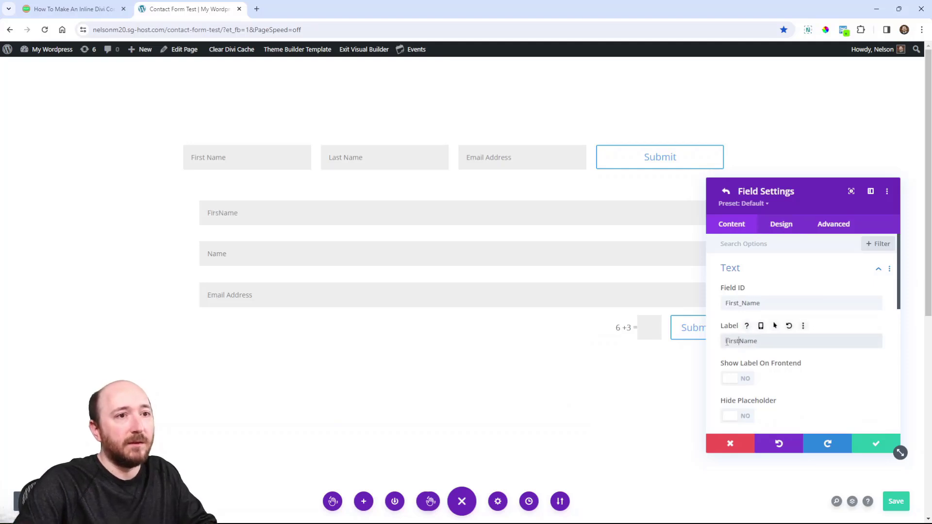
left_click(726, 193)
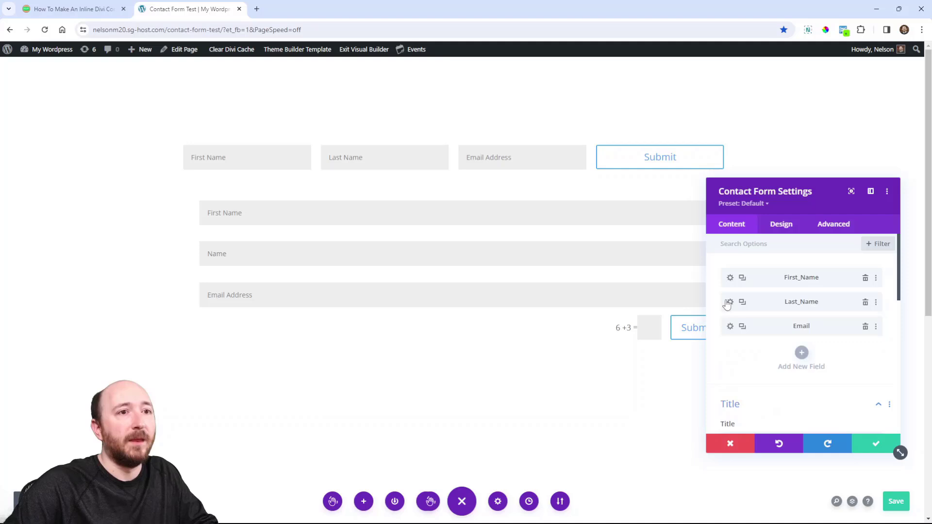
left_click(729, 302)
left_click(728, 342)
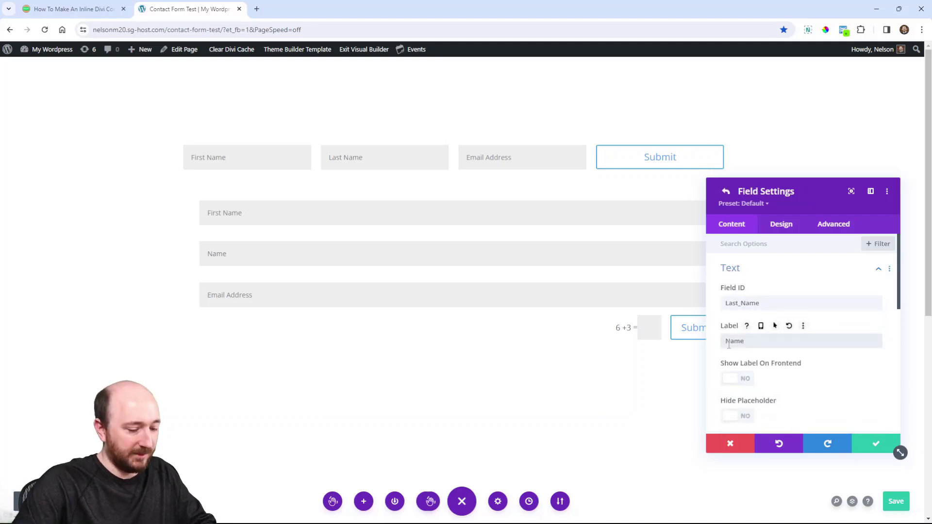
type("Last")
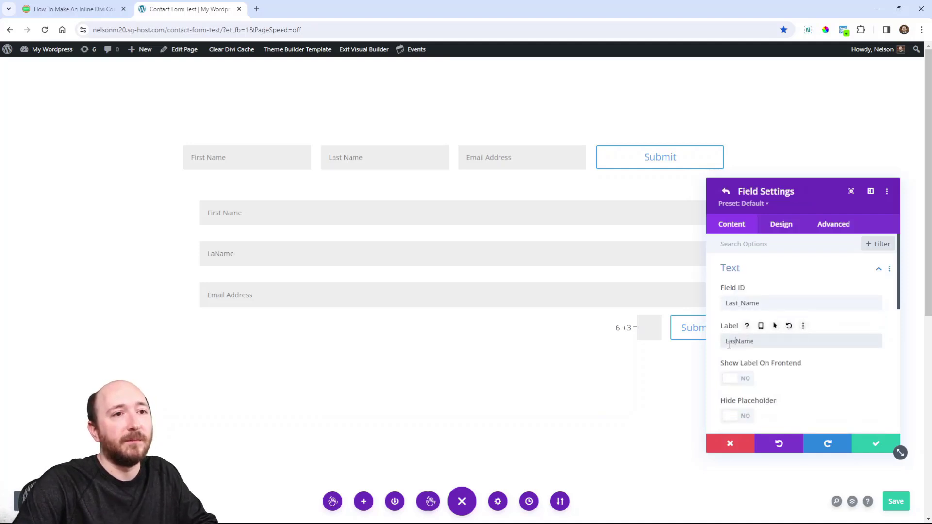
left_click(727, 192)
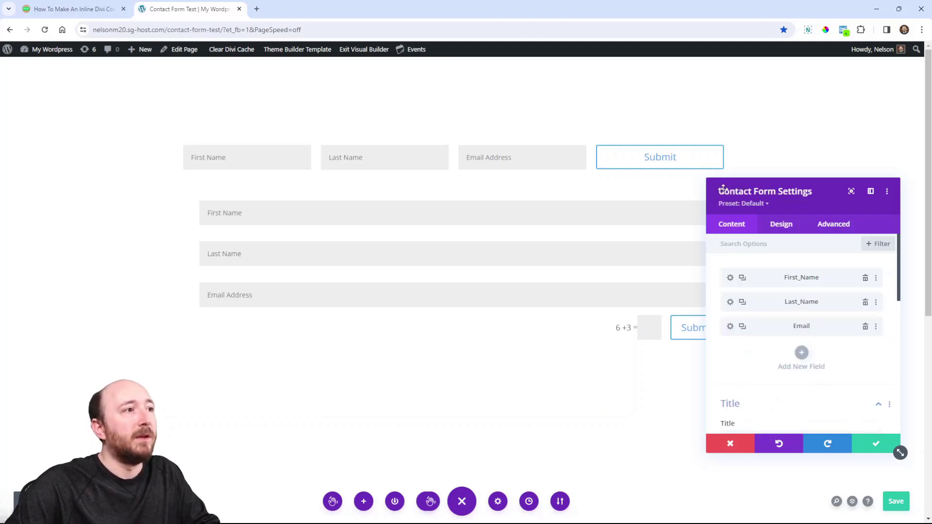
- Set Use Basic Captcha to No under Spam Protection and dock the settings panel on the left
scroll(779, 325, "down", 3)
scroll(779, 325, "down", 3)
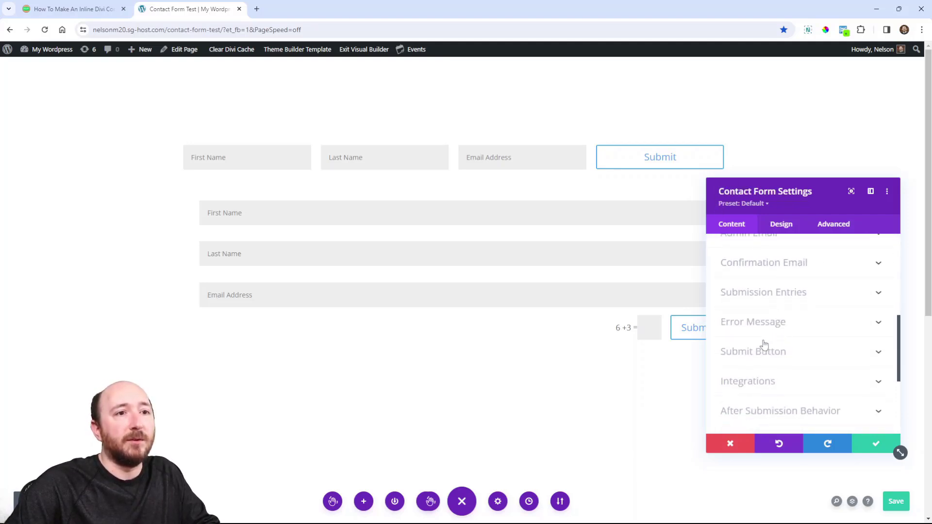
scroll(741, 356, "down", 2)
left_click(756, 344)
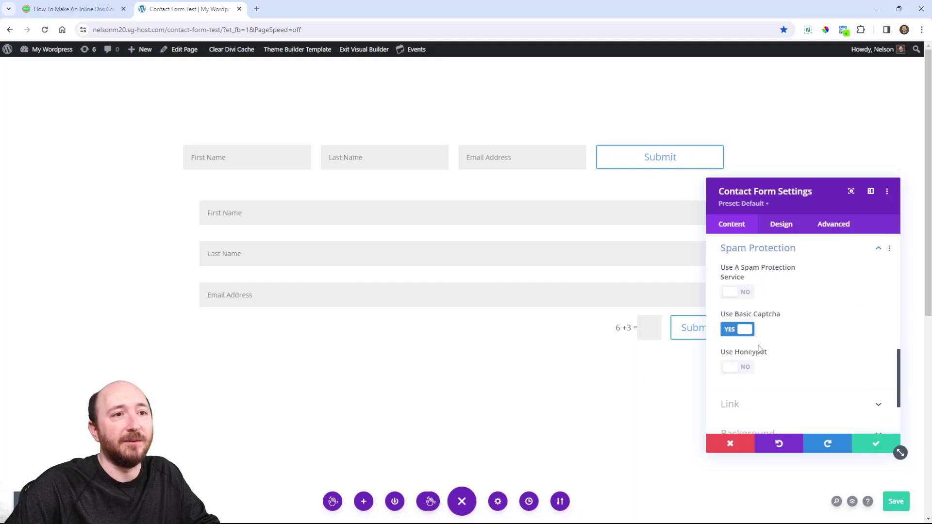
left_click(743, 329)
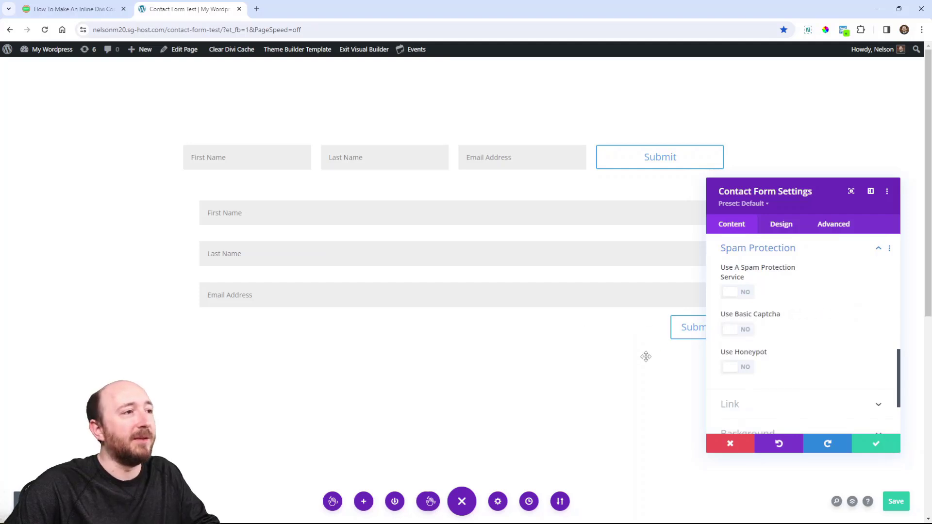
left_click_drag(816, 203, 15, 209)
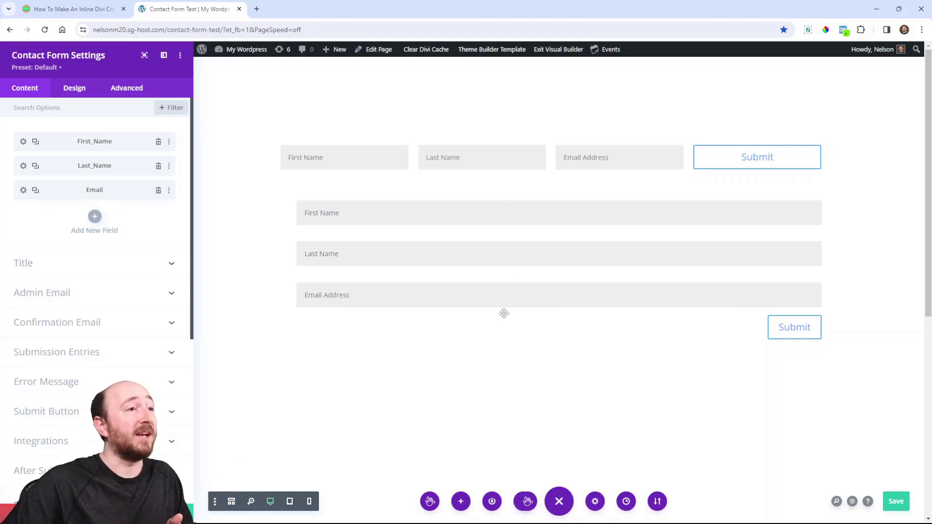
- In the tutorial's step 2, select the class name pa-inline-contact-form for copying
left_click(92, 11)
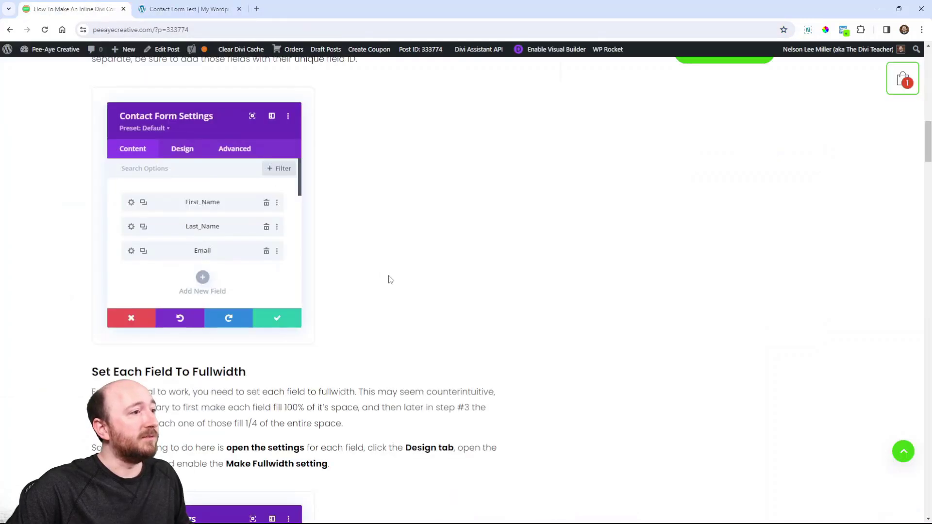
scroll(370, 252, "down", 15)
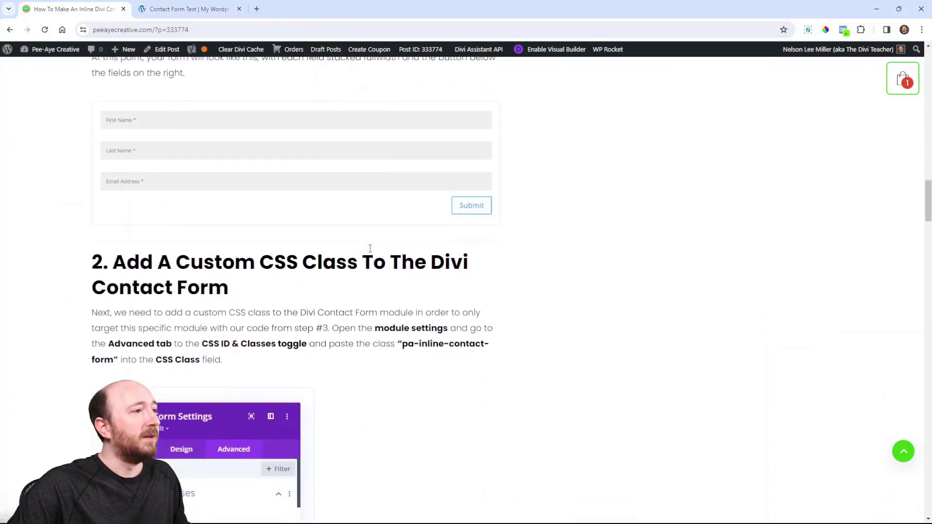
scroll(302, 241, "down", 3)
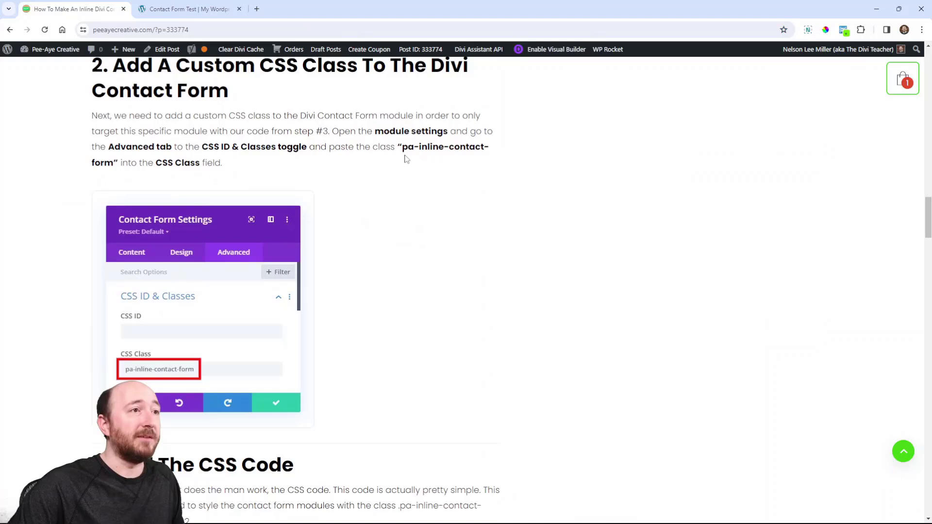
left_click_drag(403, 147, 118, 164)
key("ctrl+c")
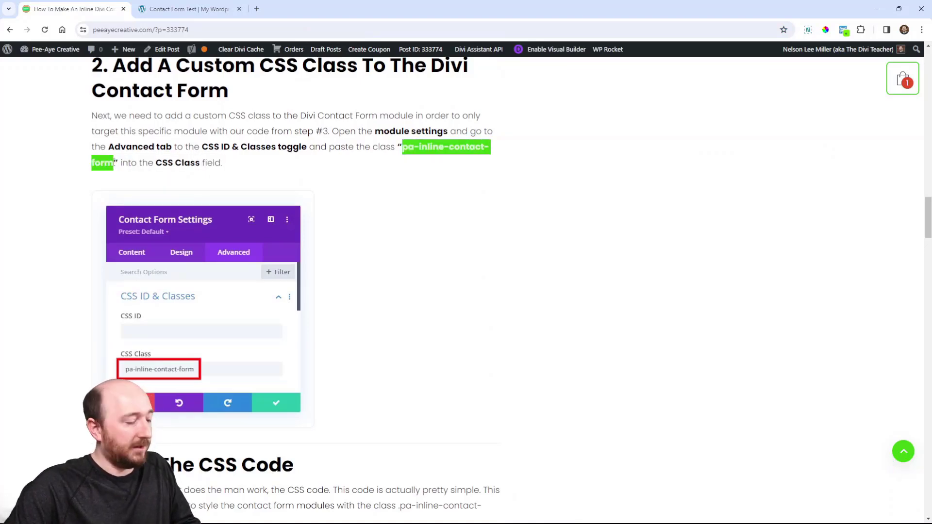
scroll(161, 397, "down", 2)
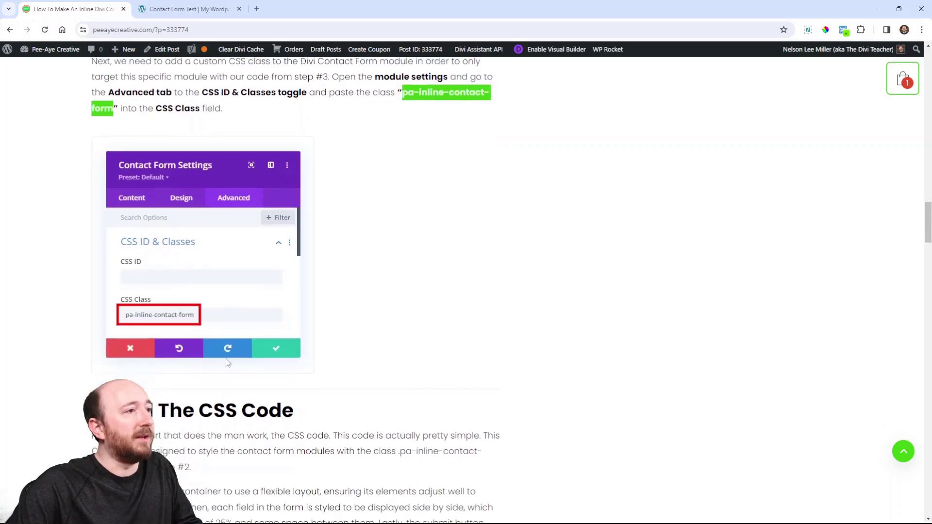
- Paste pa-inline-contact-form as the form's CSS Class, clear the CSS ID, and close settings
left_click(199, 14)
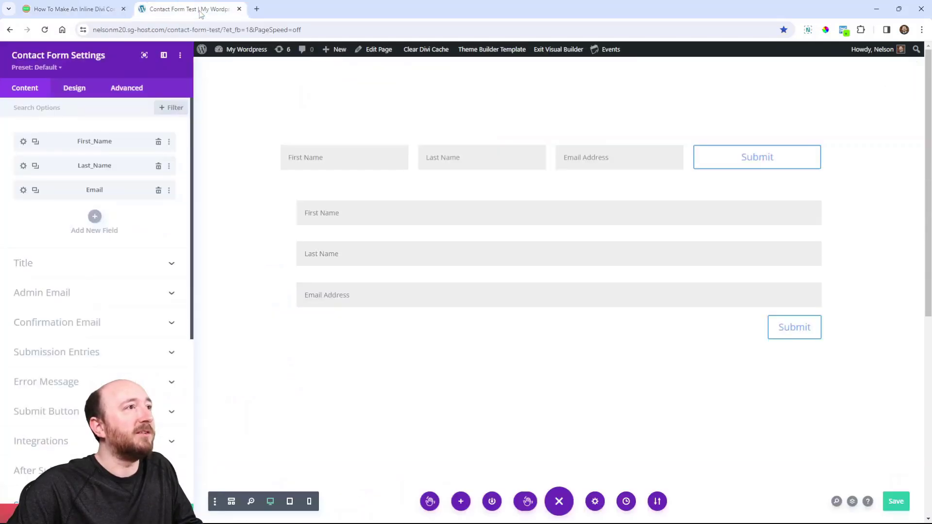
left_click(126, 90)
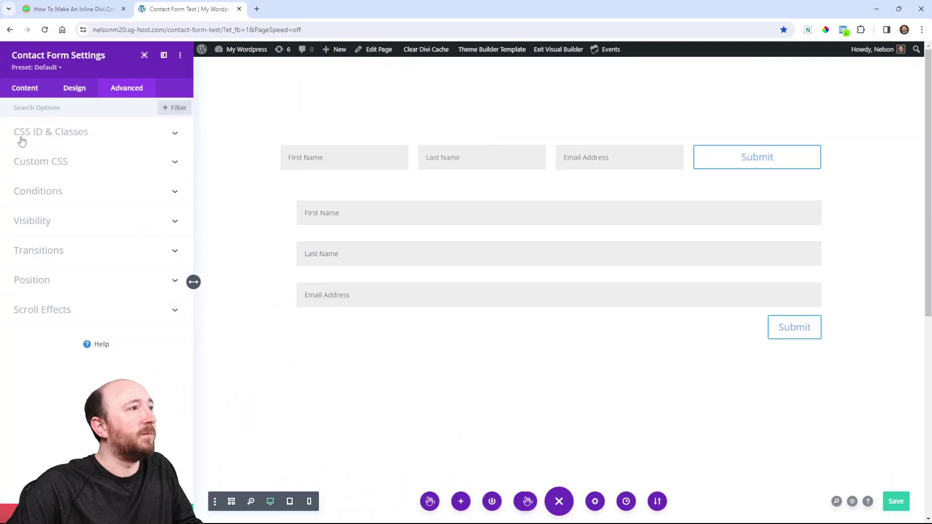
left_click(58, 140)
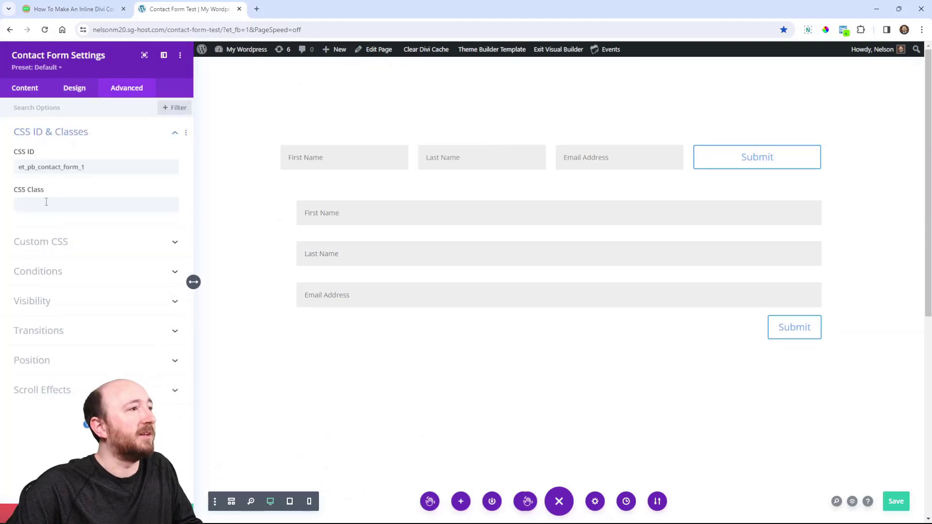
key("ctrl+v")
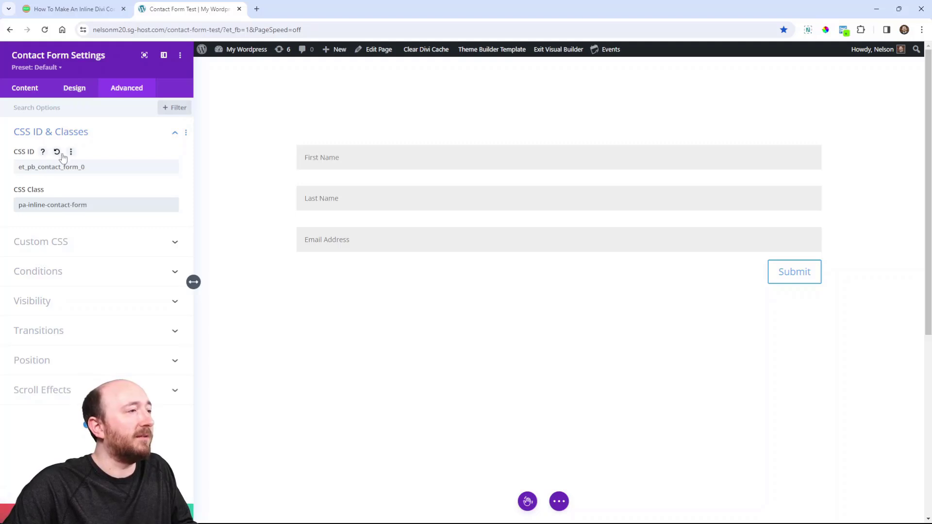
left_click_drag(93, 168, 11, 165)
key("BackSpace")
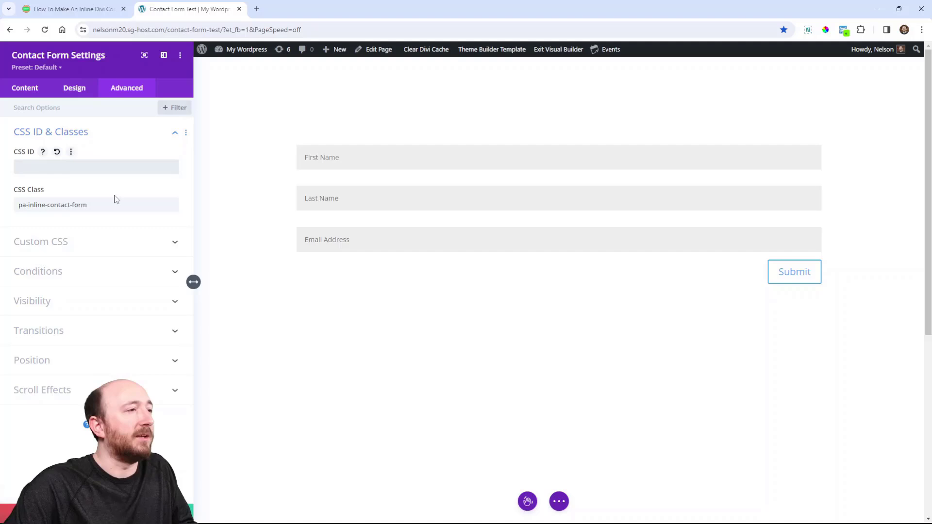
triple_click(92, 212)
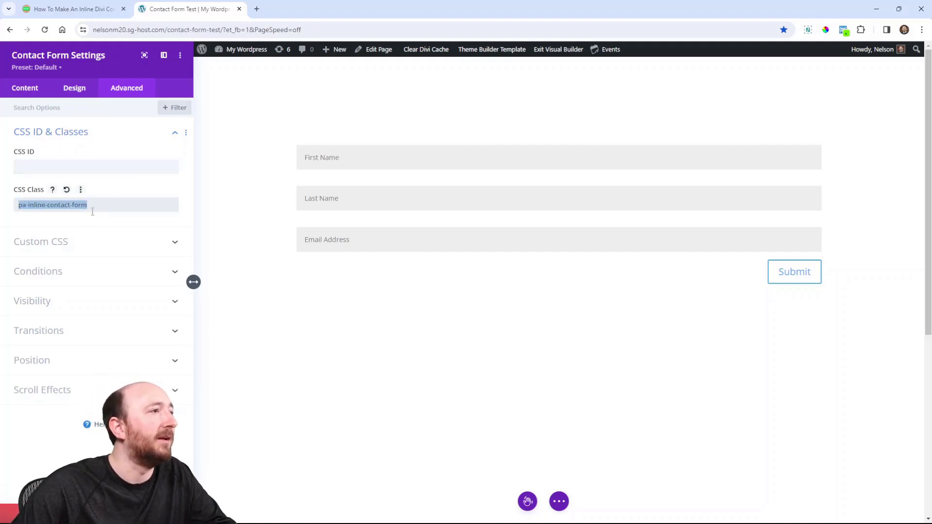
left_click(94, 208)
left_click_drag(89, 206, 17, 205)
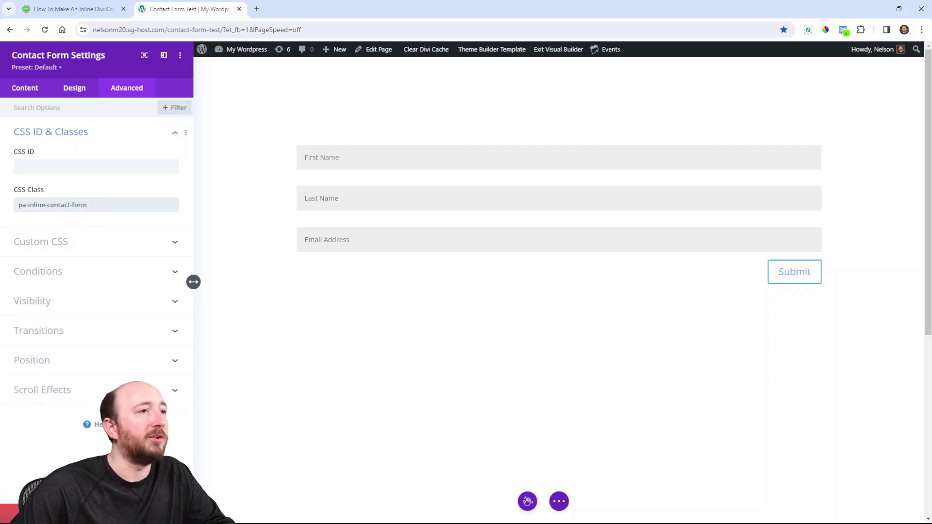
key("Escape")
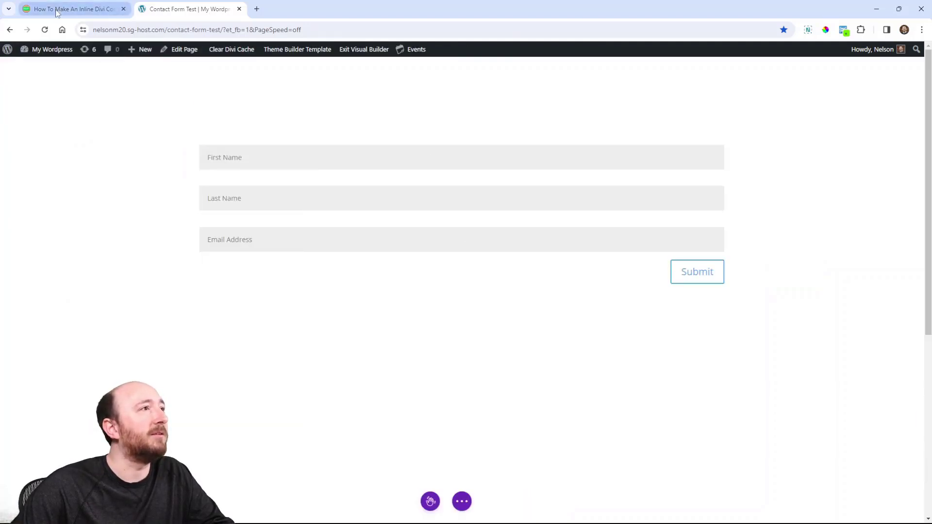
- Review the tutorial CSS's 25% field width and 20px right margin values
left_click(73, 9)
scroll(327, 269, "down", 5)
scroll(454, 266, "down", 1)
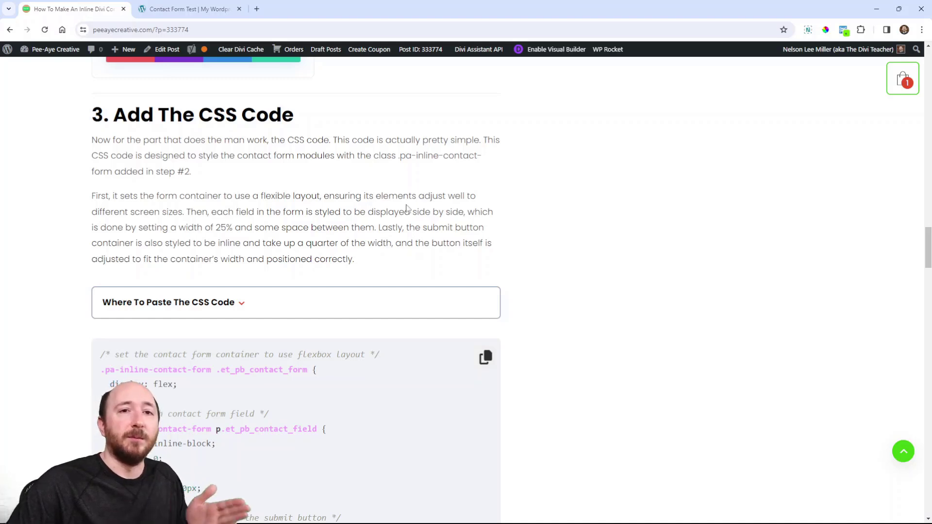
scroll(210, 285, "down", 3)
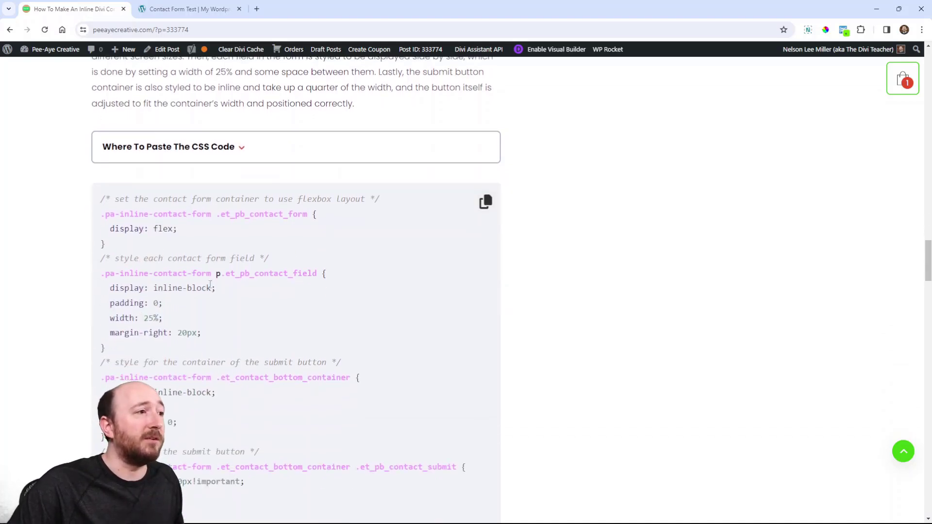
double_click(148, 318)
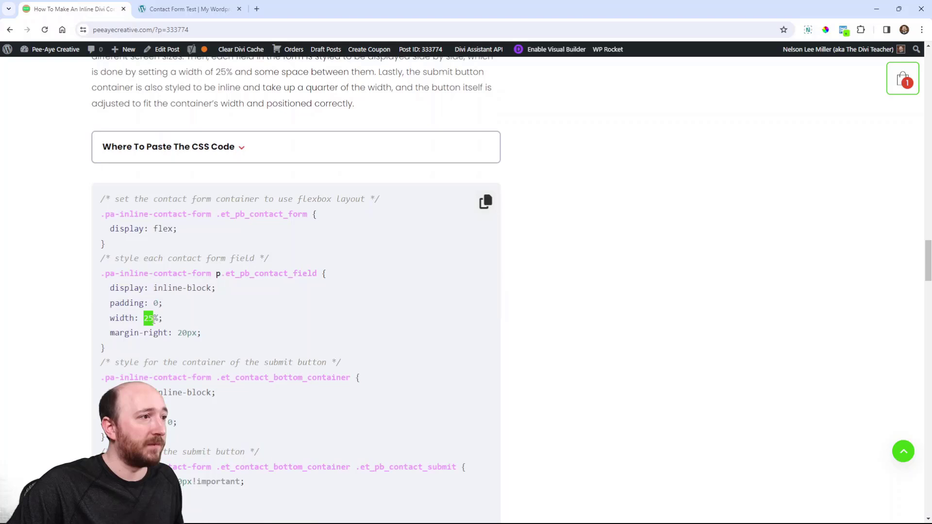
left_click(194, 333)
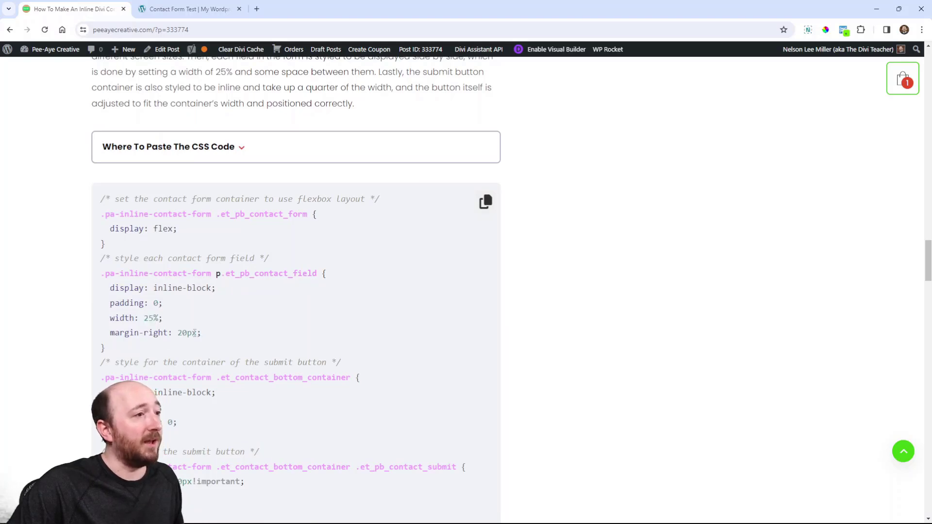
double_click(194, 333)
left_click(159, 330)
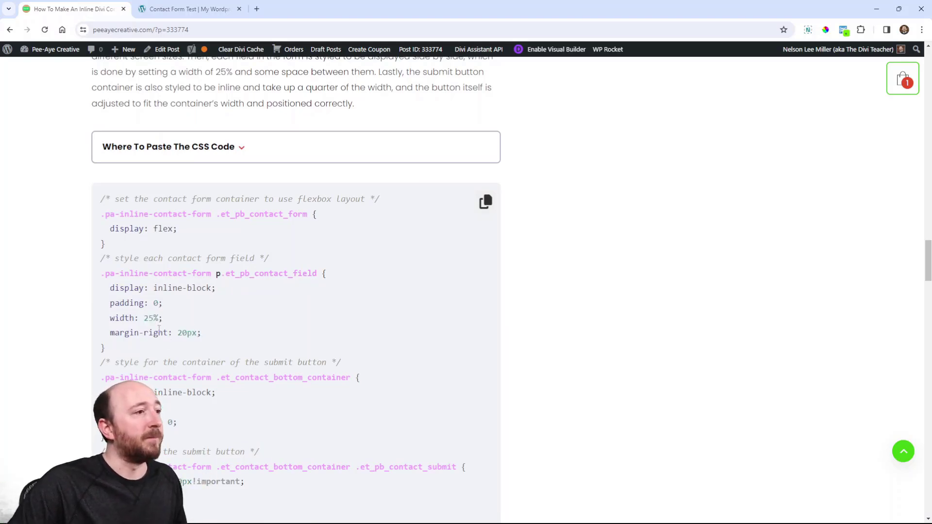
double_click(148, 318)
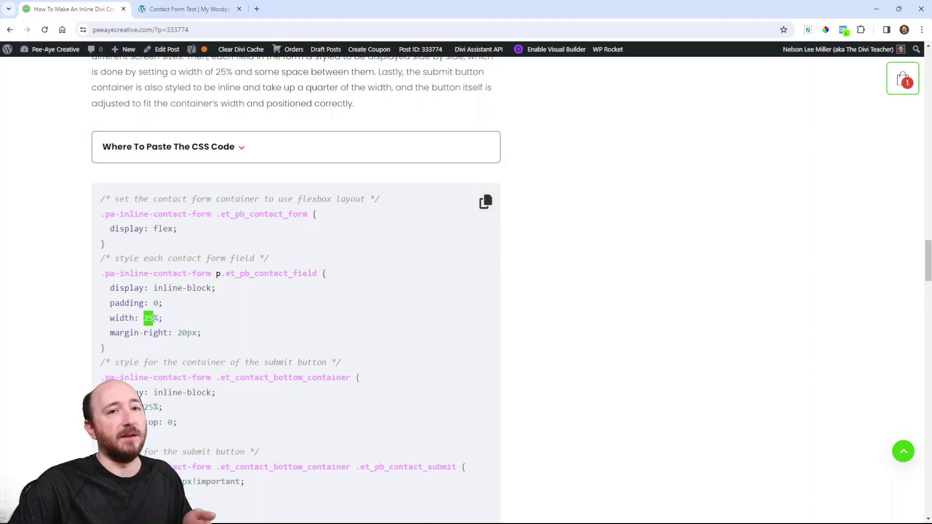
left_click(148, 318)
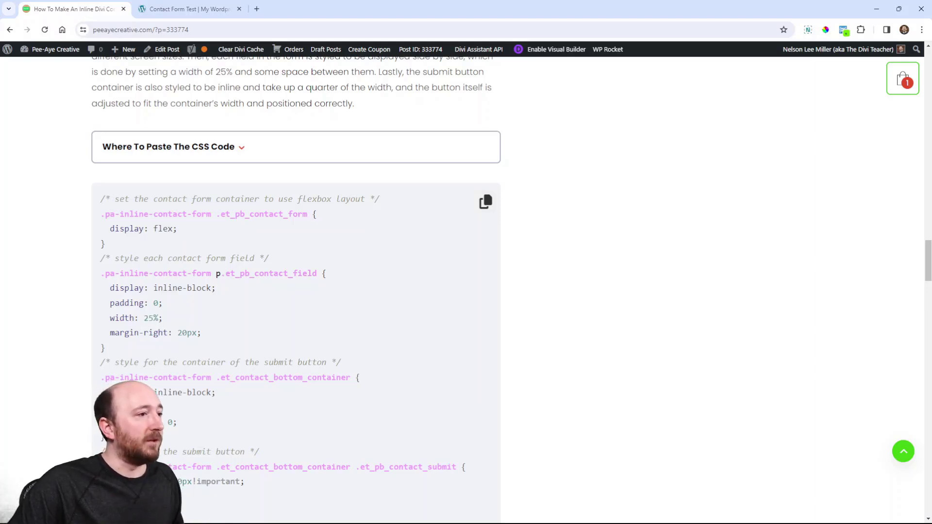
scroll(169, 380, "down", 2)
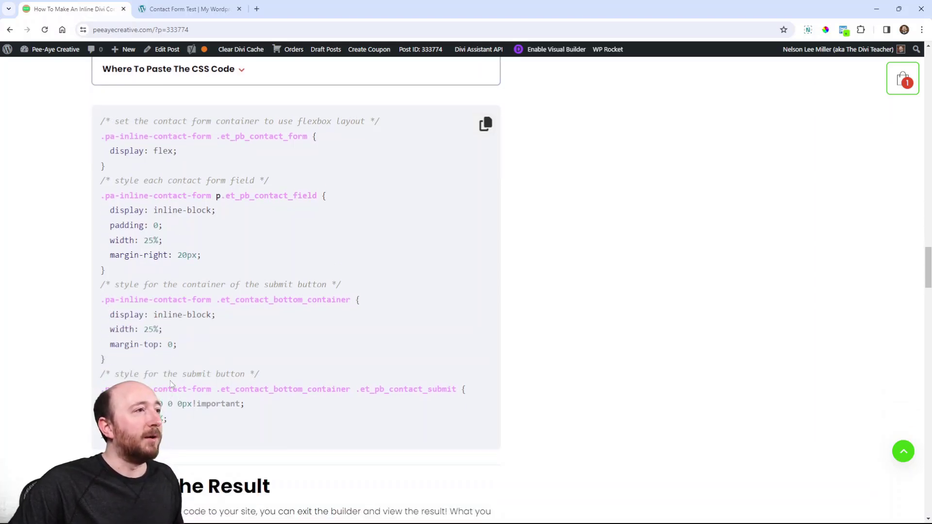
scroll(170, 380, "up", 1)
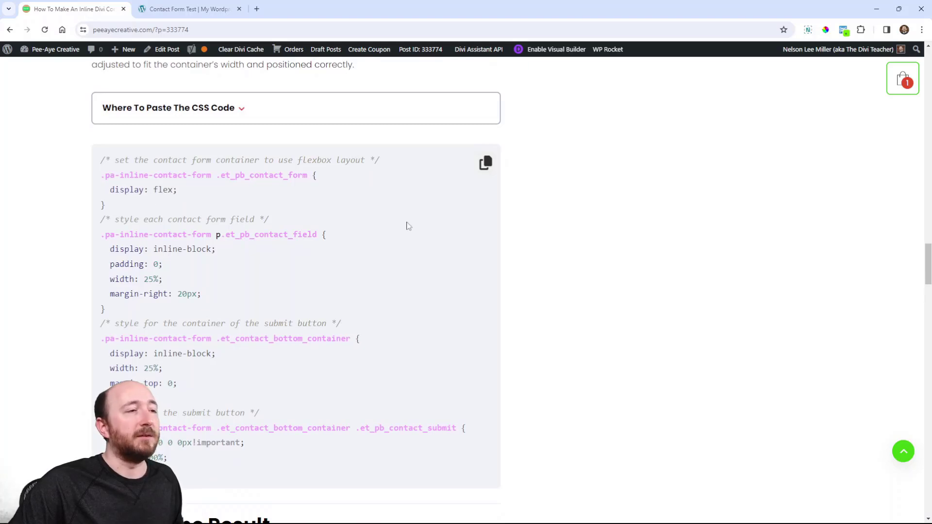
- Copy the inline form CSS code and expand 'Where To Paste The CSS Code'
left_click(485, 163)
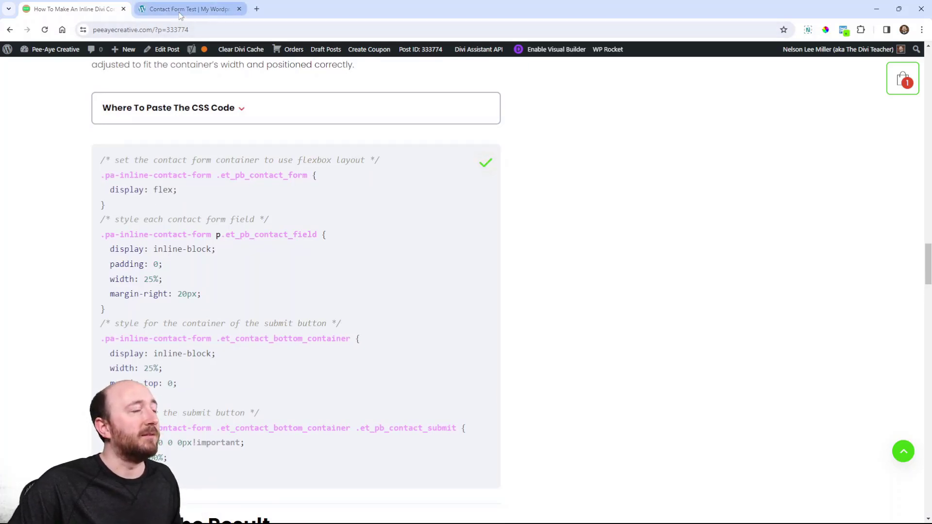
left_click(187, 108)
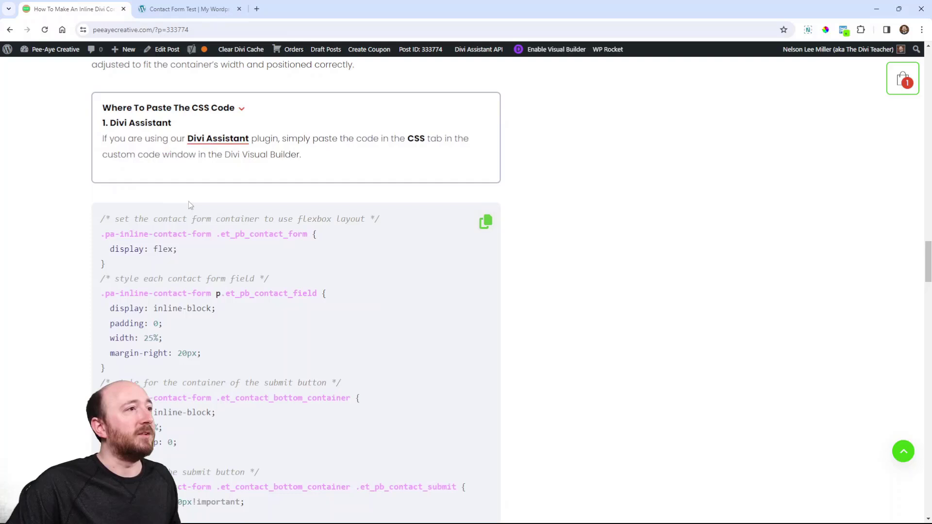
left_click(191, 108)
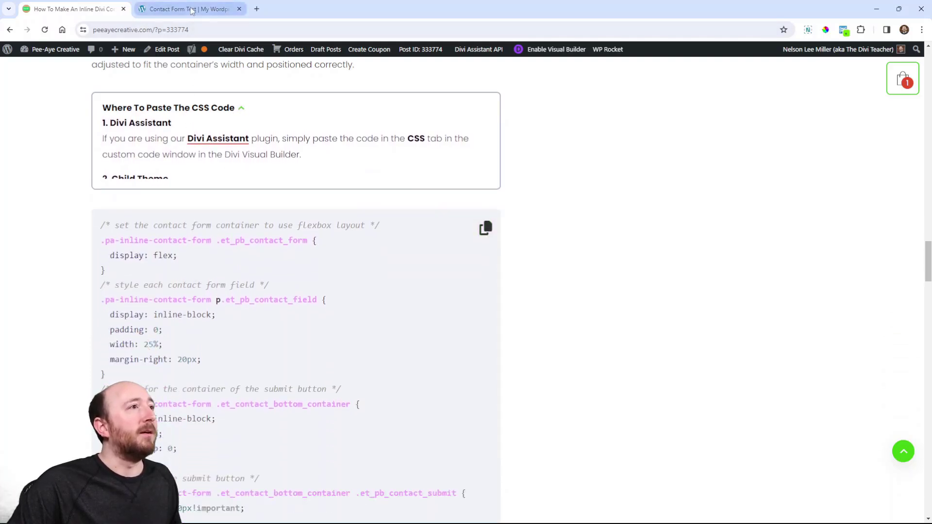
- Paste the copied CSS into the page's Advanced > Custom CSS settings
left_click(191, 9)
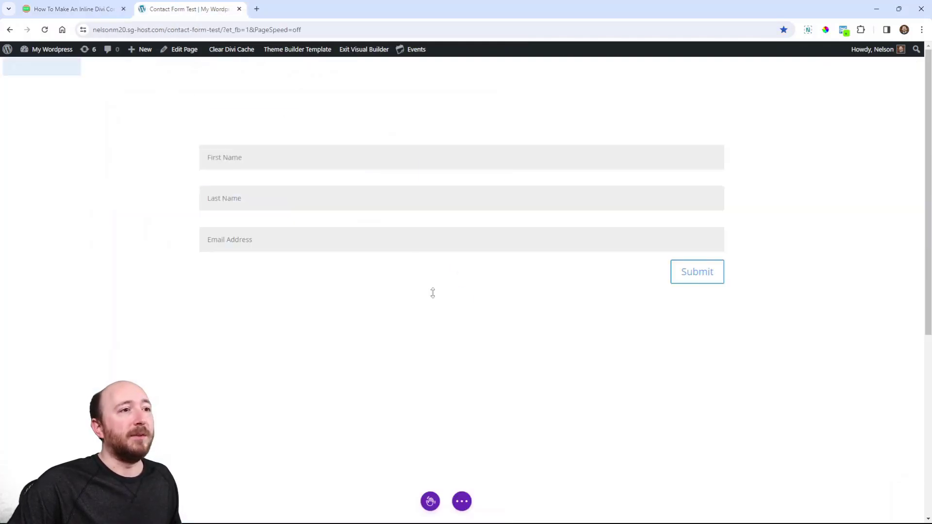
left_click(462, 502)
left_click(497, 503)
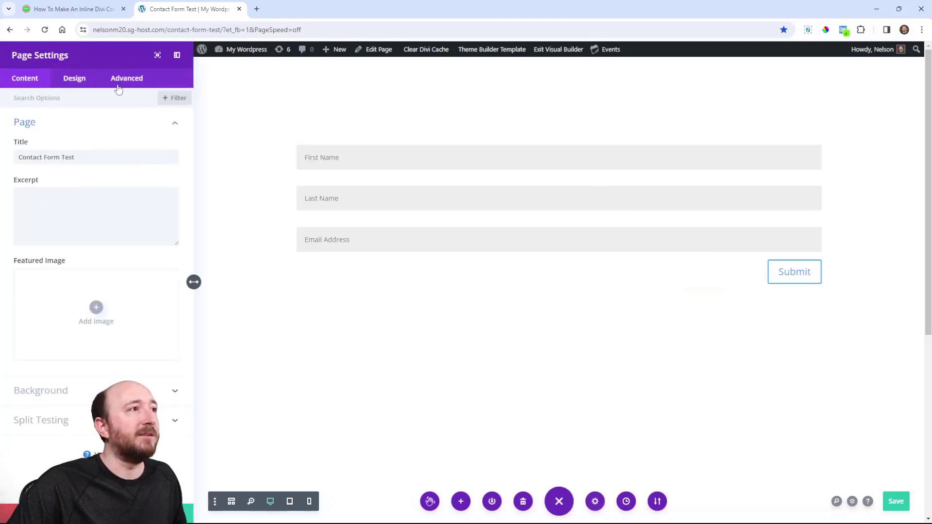
left_click(124, 80)
left_click(54, 123)
left_click(65, 189)
key("ctrl+v")
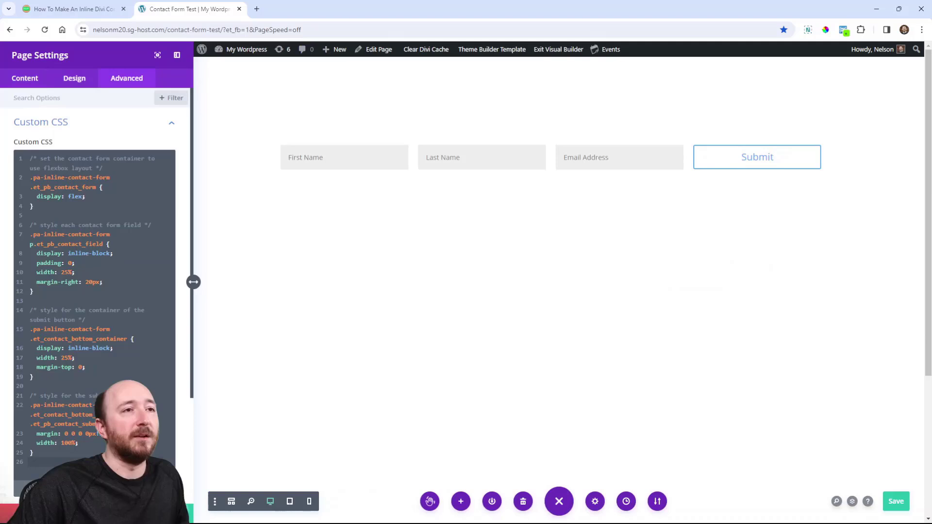
- Close page settings, save the page, and exit the Visual Builder to view it live
left_click(174, 513)
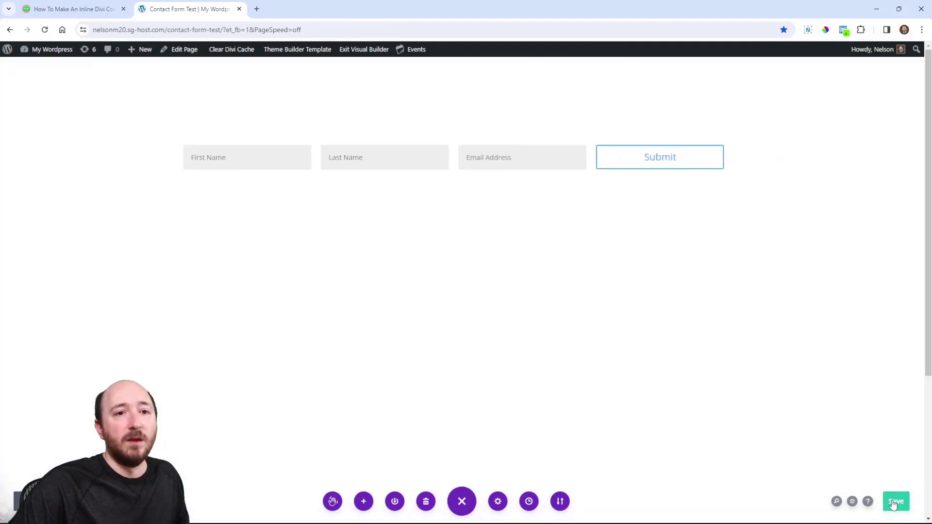
left_click(893, 505)
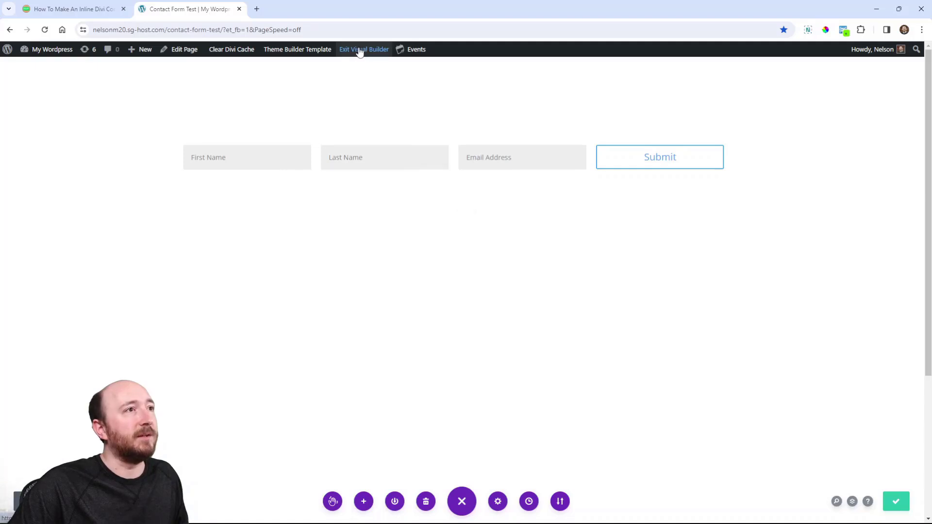
left_click(353, 54)
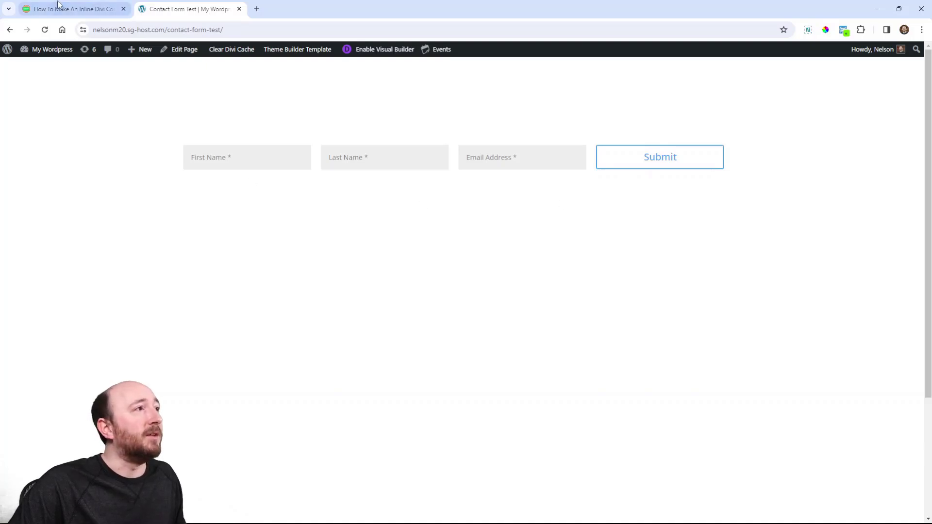
left_click(73, 9)
scroll(282, 281, "down", 5)
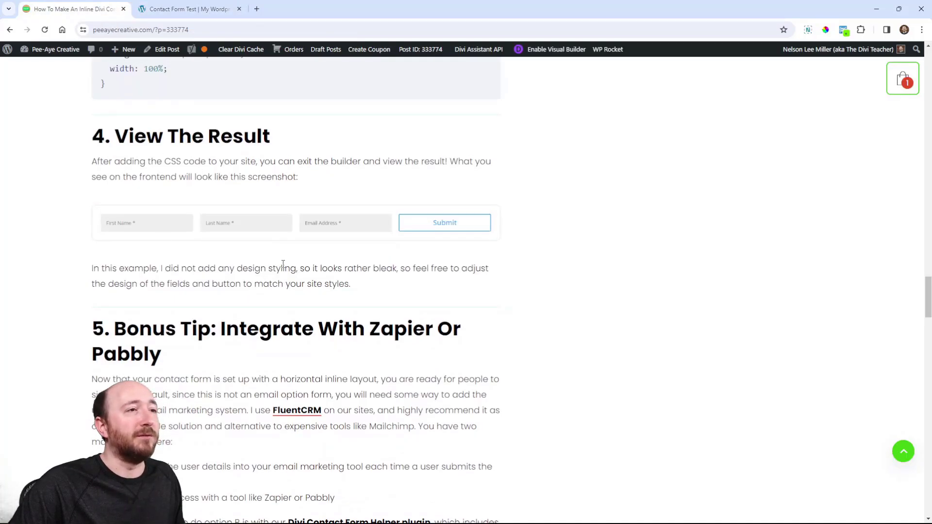
scroll(270, 236, "down", 4)
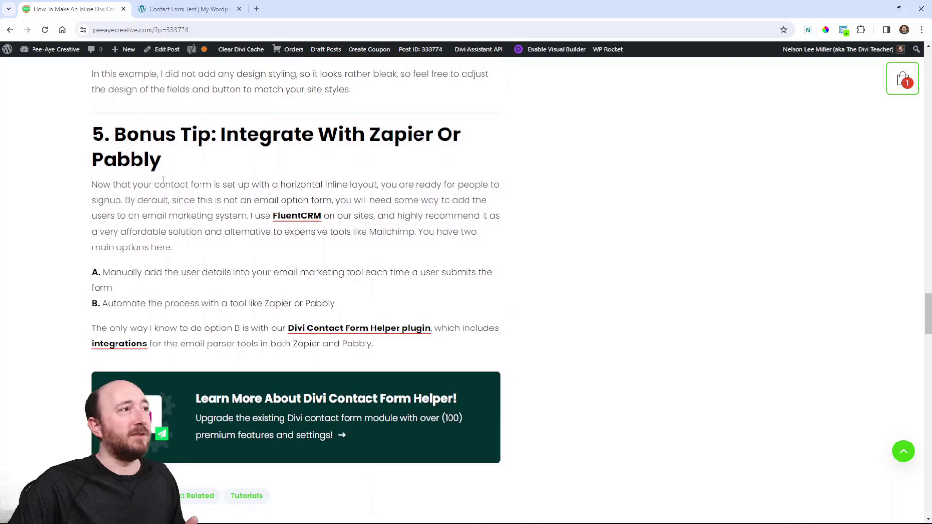
left_click(176, 10)
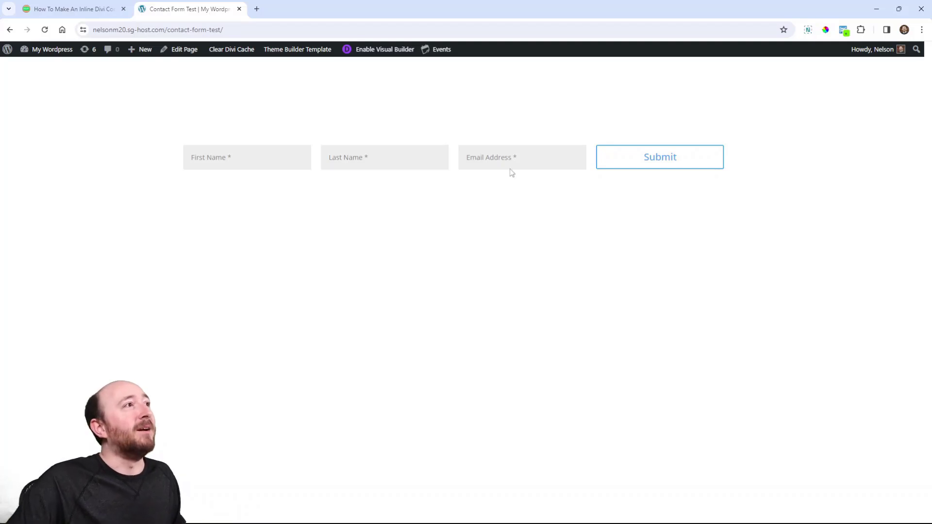
- Return to the Pee-Aye Creative tutorial at its Divi Contact Form Helper banner and Zapier/Pabbly tip
left_click(111, 10)
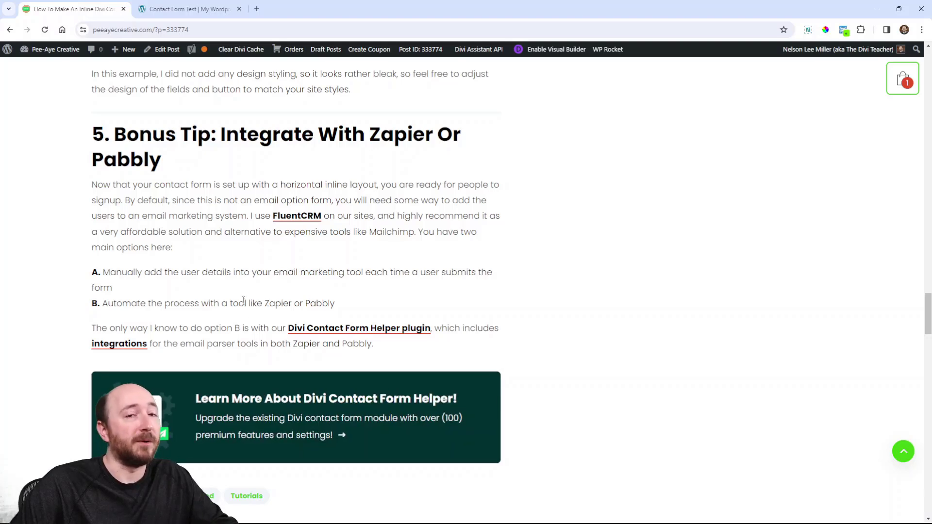
scroll(243, 300, "down", 4)
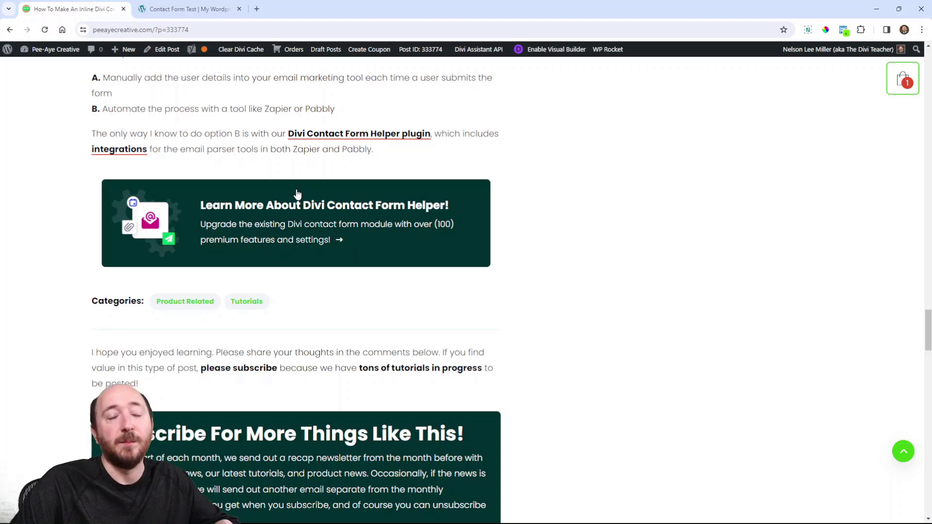
scroll(297, 193, "up", 1)
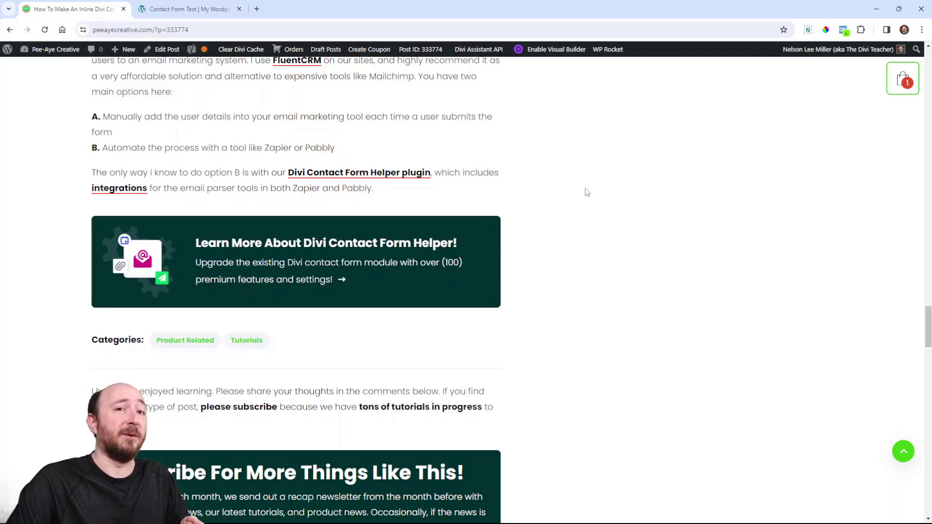
- Switch to the Contact Form Test page showing the finished inline form with its Submit button
left_click(189, 9)
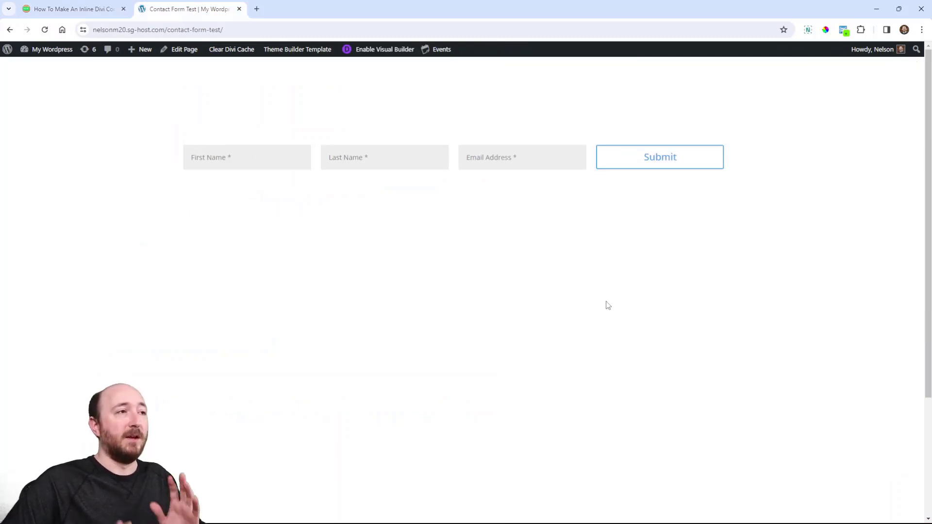